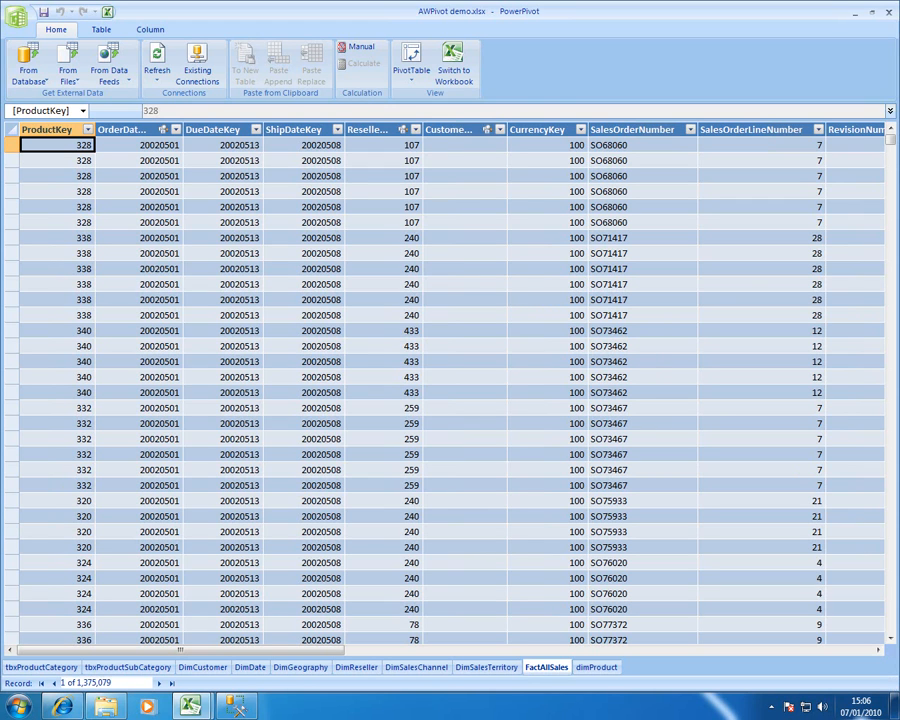
Insert a PivotTable based on the PowerPivot data into a new worksheet.
{"action": "left_click", "coordinate": [412, 72]}
{"action": "left_click", "coordinate": [414, 104]}
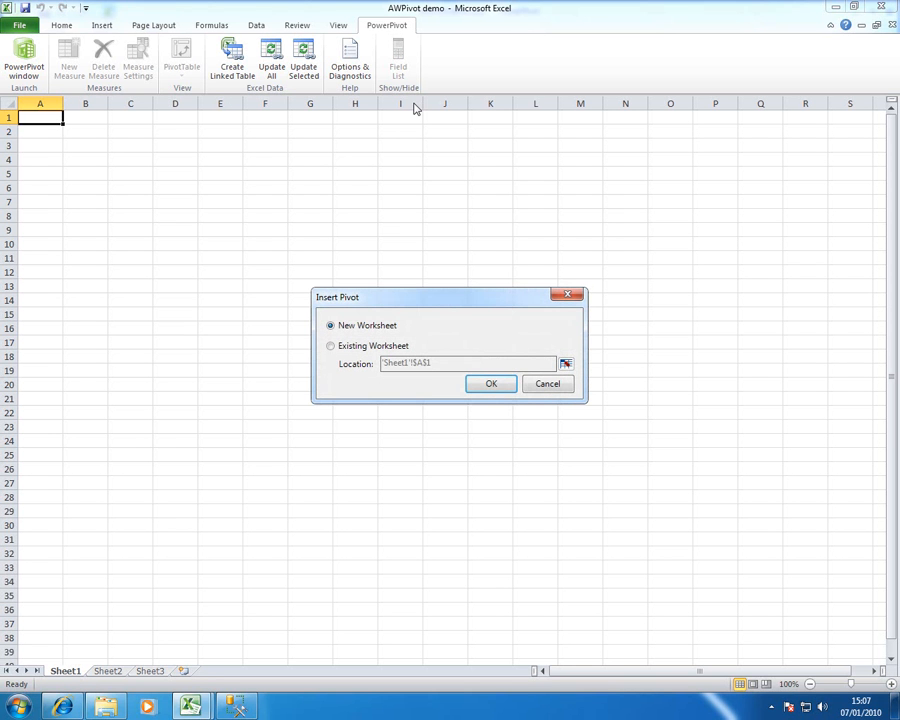
{"action": "left_click", "coordinate": [490, 384]}
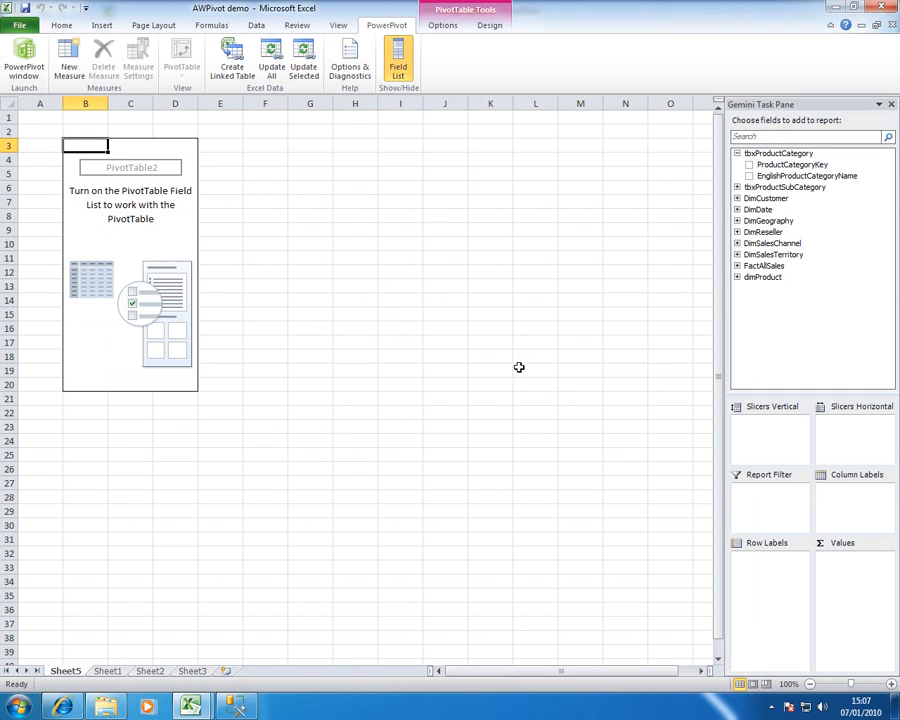
Add the SalesAmount field of the FactAllSales table to the PivotTable's values.
{"action": "left_click", "coordinate": [737, 267]}
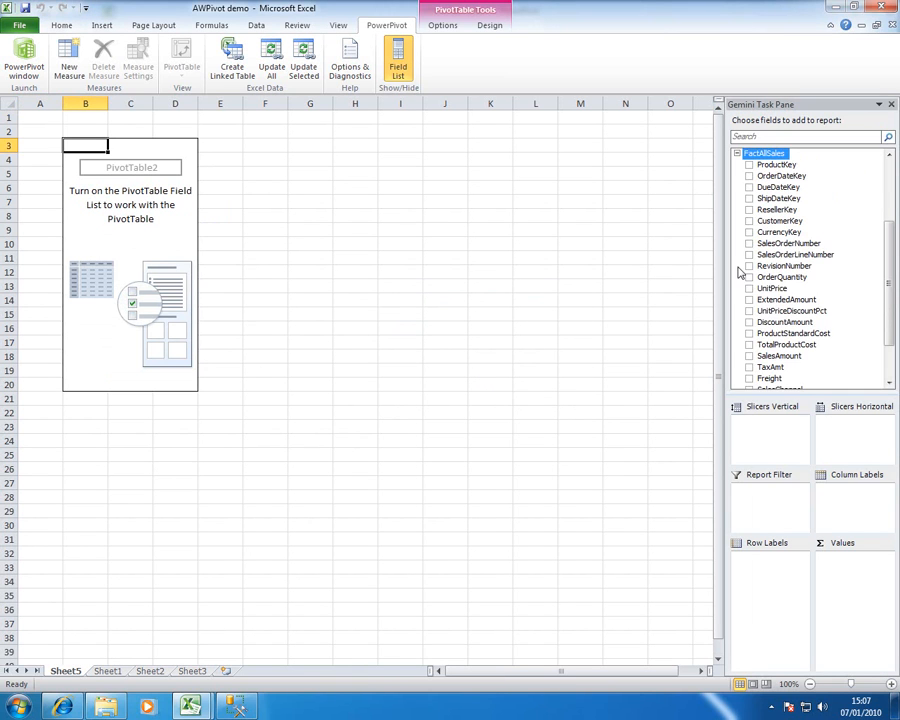
{"action": "mouse_move", "coordinate": [890, 283]}
{"action": "left_mouse_down"}
{"action": "mouse_move", "coordinate": [892, 313]}
{"action": "mouse_move", "coordinate": [892, 287]}
{"action": "left_mouse_up"}
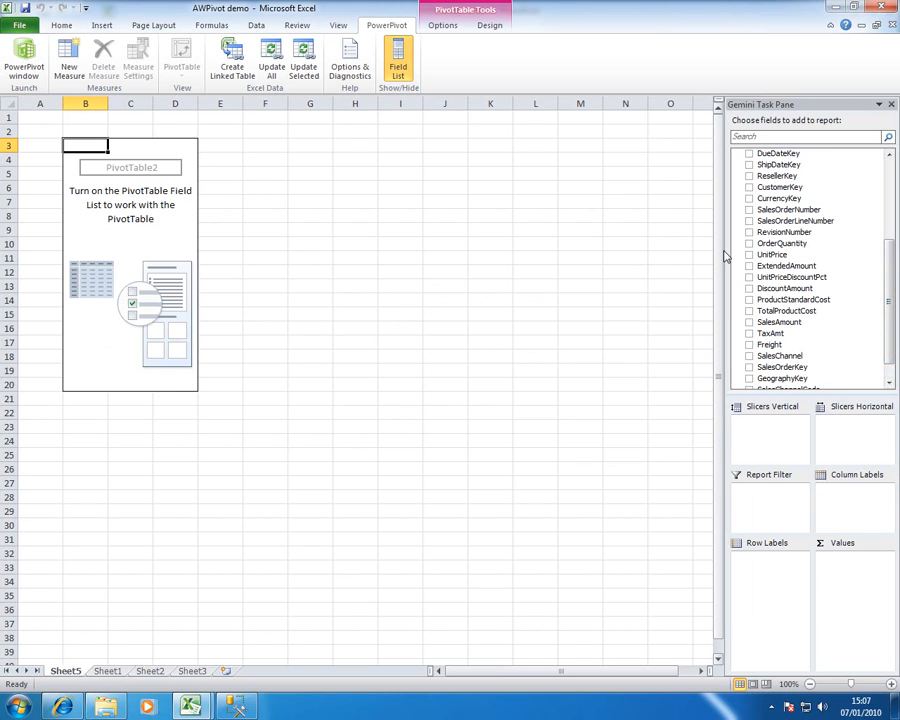
{"action": "left_click", "coordinate": [749, 323]}
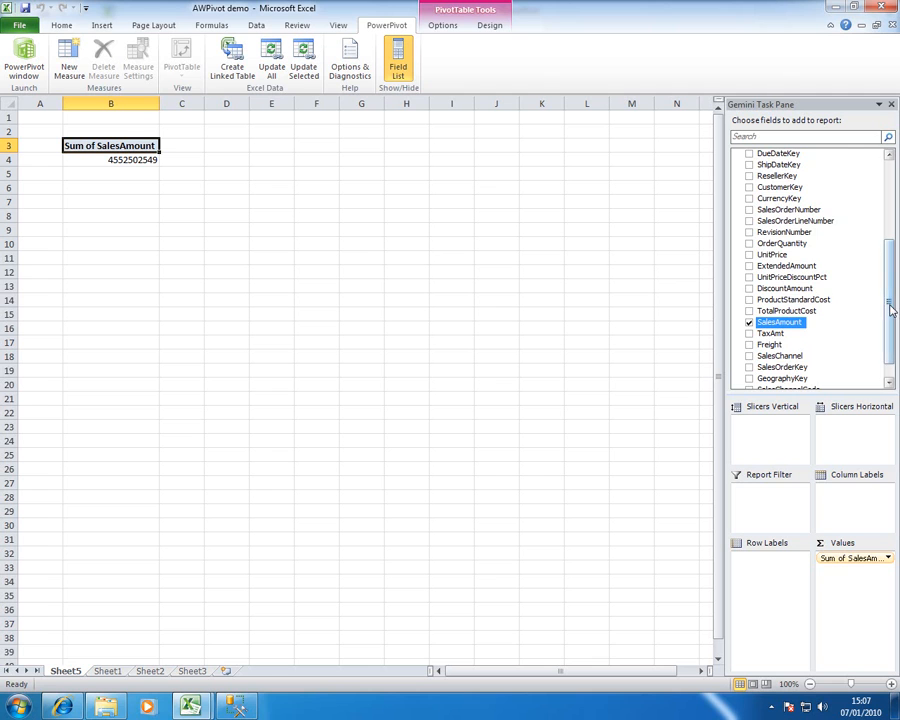
Add the ResellerName field of the DimReseller table to the PivotTable's row labels.
{"action": "left_click_drag", "start_coordinate": [891, 302], "coordinate": [891, 222]}
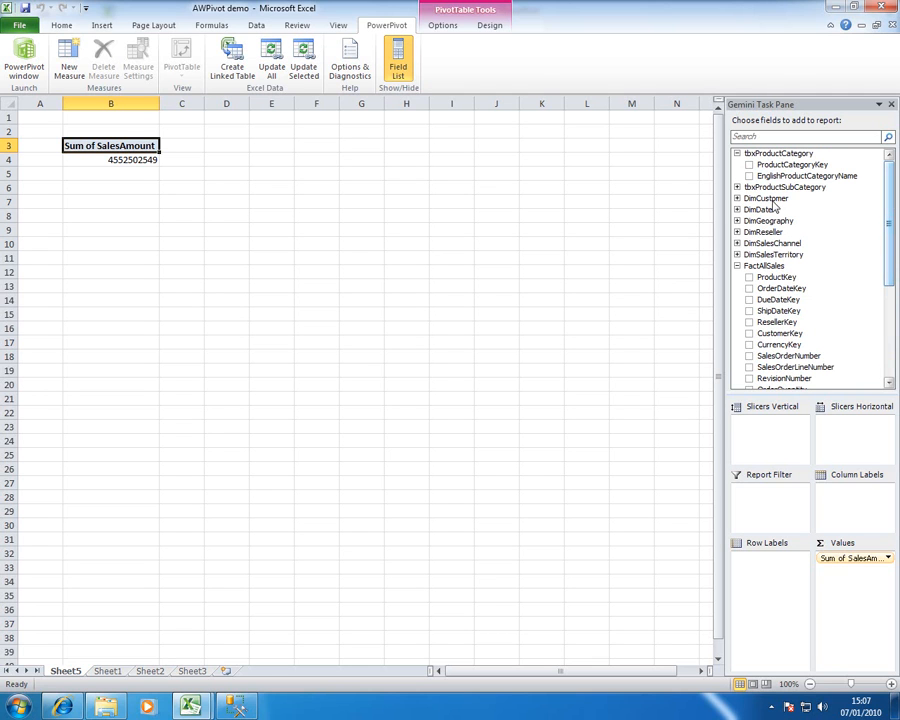
{"action": "left_click", "coordinate": [739, 232]}
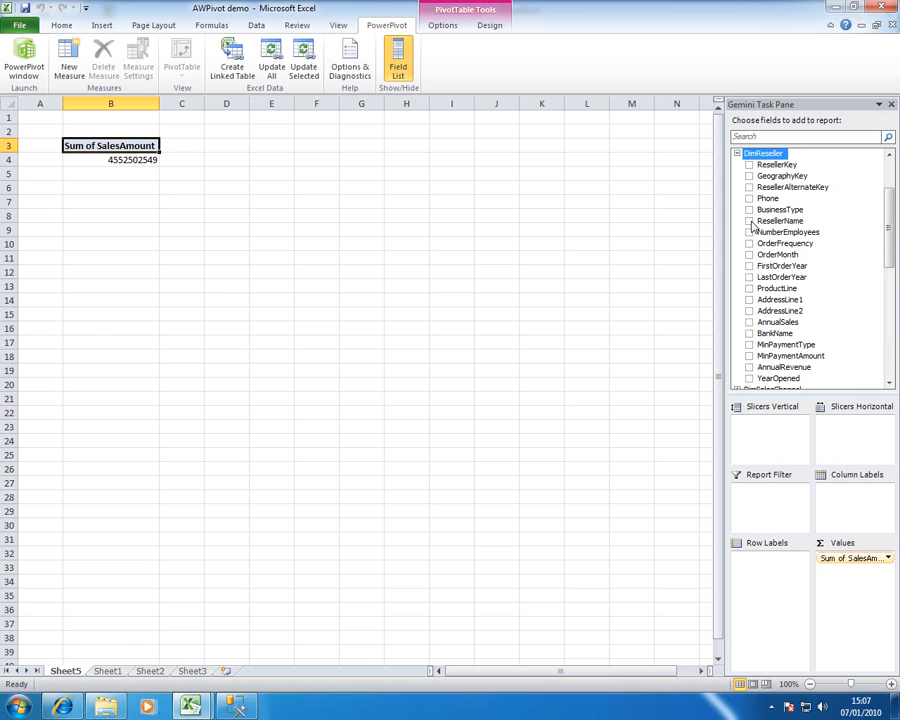
{"action": "left_click", "coordinate": [750, 221]}
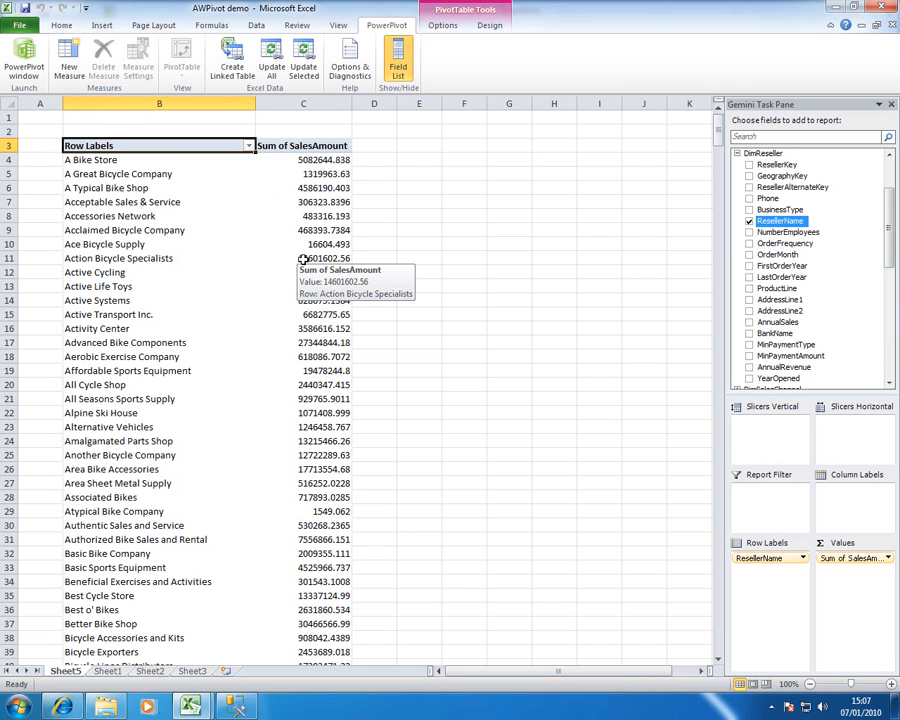
Switch to the PowerPivot window and, from the DimReseller table, open the relationship management dialog.
{"action": "left_click", "coordinate": [198, 708]}
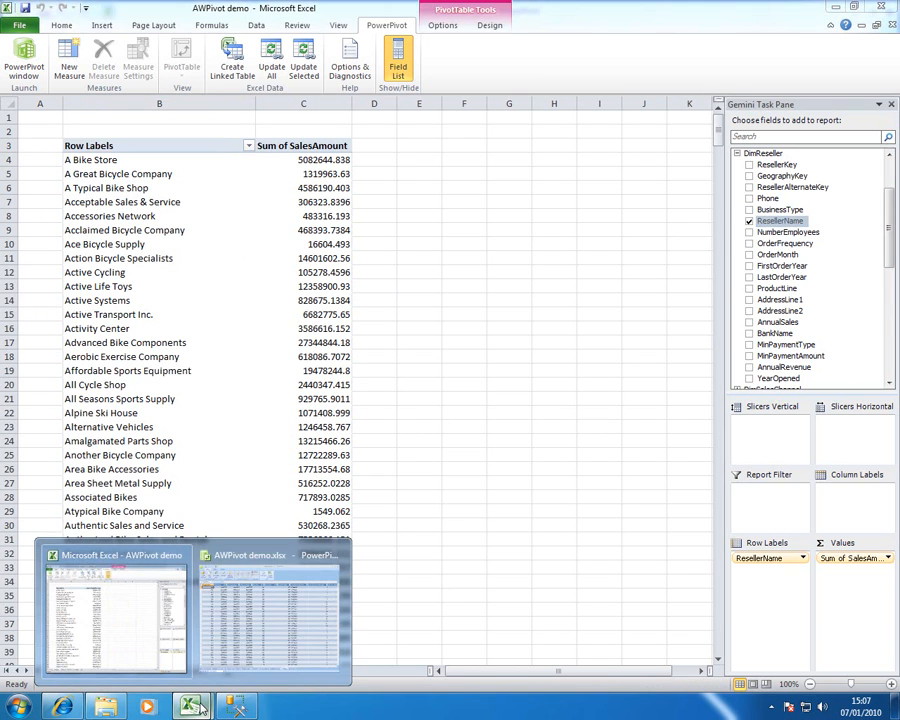
{"action": "left_click", "coordinate": [242, 640]}
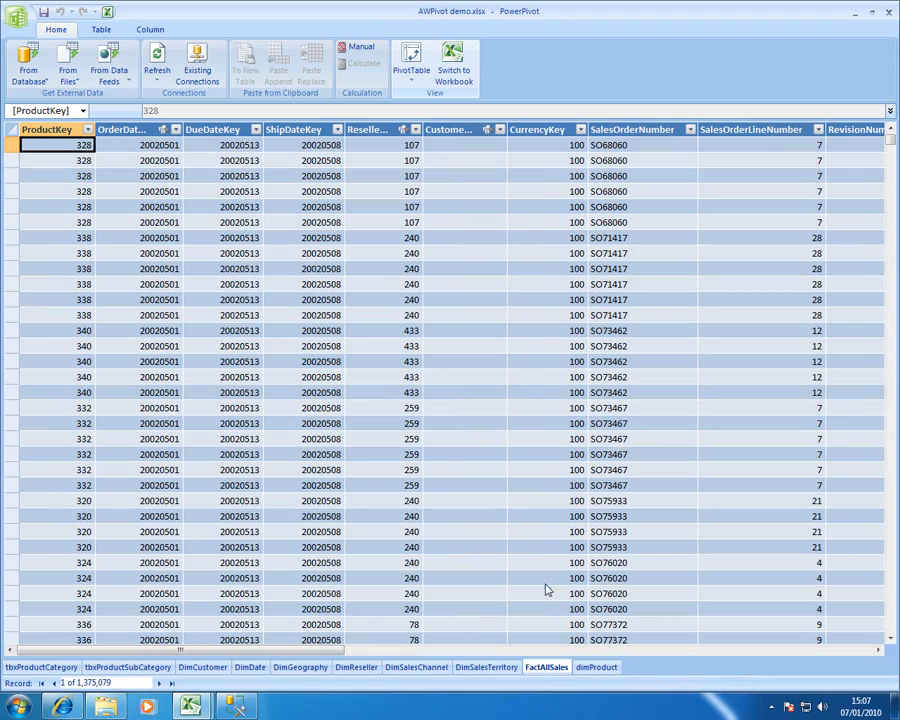
{"action": "left_click", "coordinate": [356, 667]}
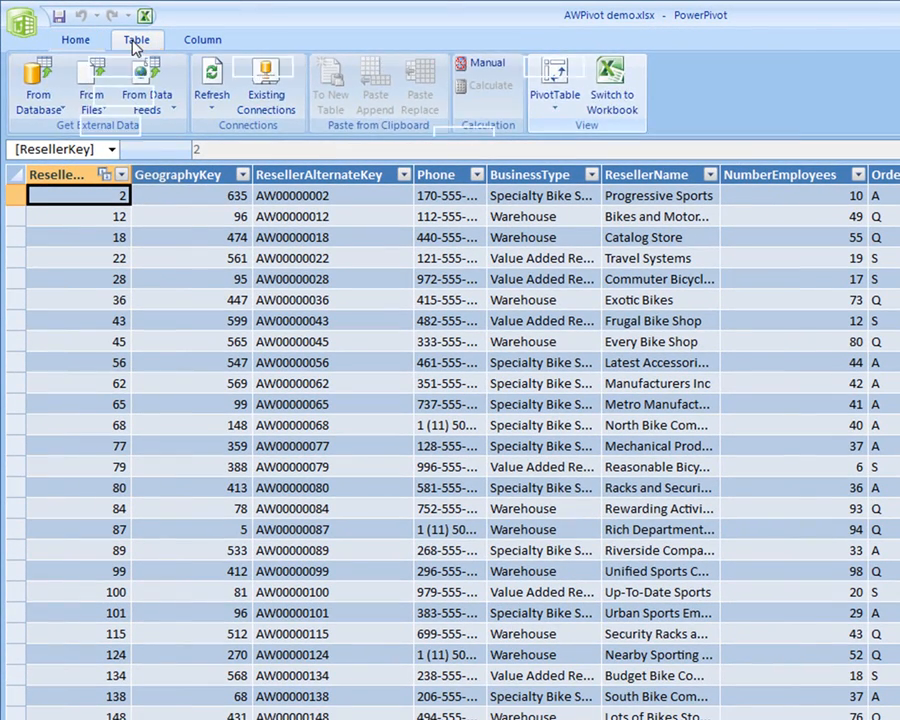
{"action": "left_click", "coordinate": [137, 44]}
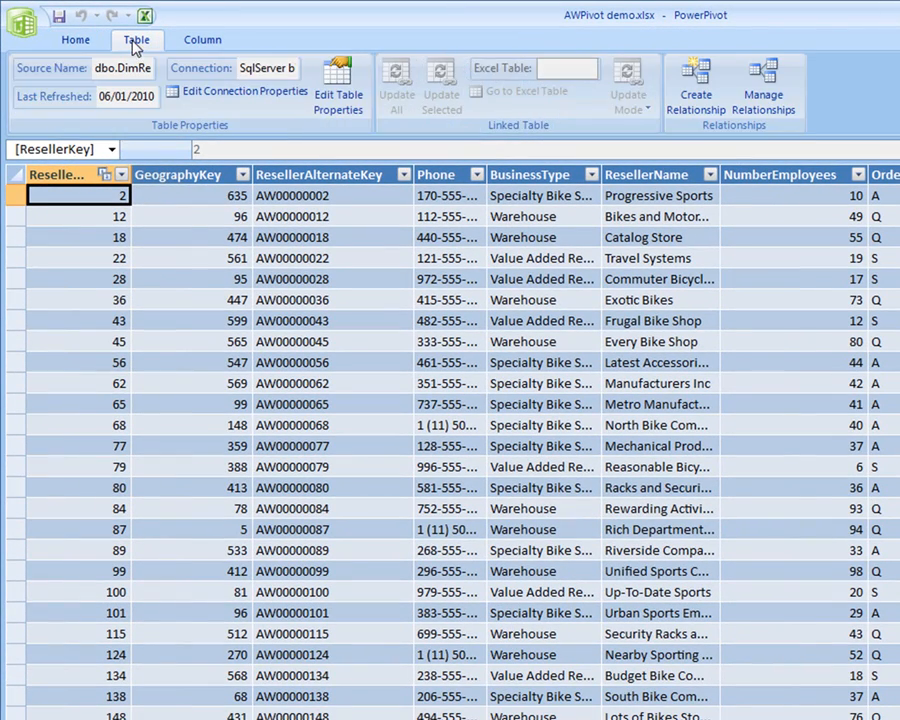
{"action": "left_click", "coordinate": [742, 68]}
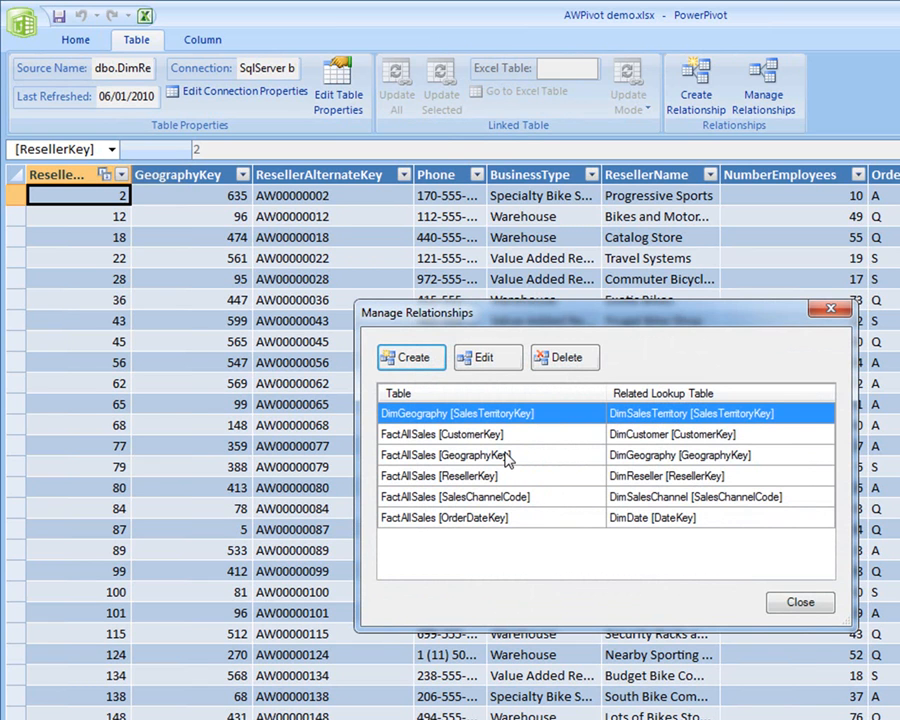
Create a relationship from FactAllSales ProductKey to dimProduct ProductKey and close the relationship manager.
{"action": "left_click", "coordinate": [415, 359]}
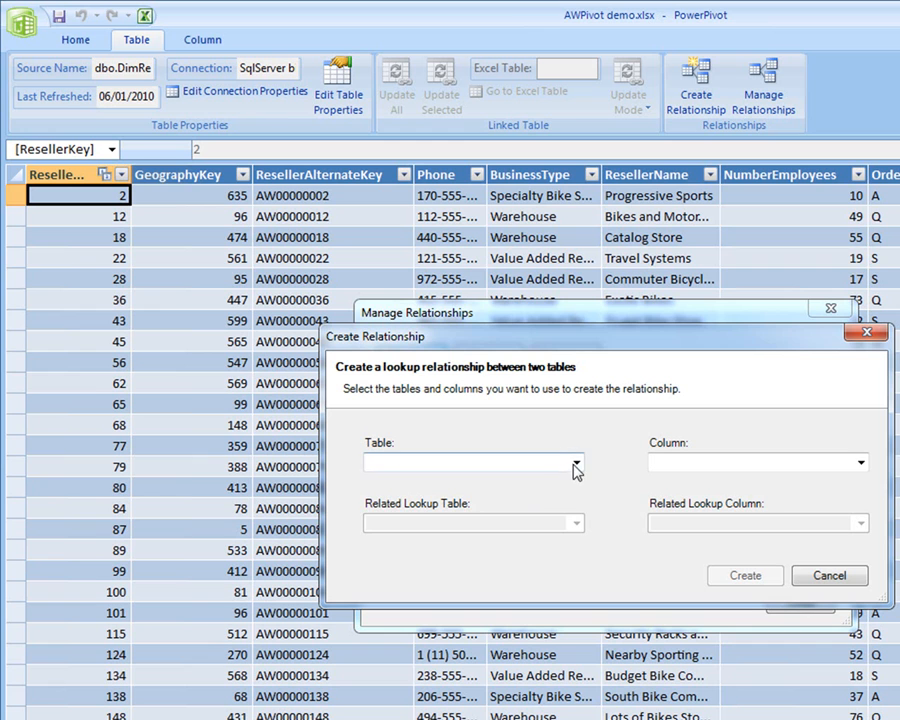
{"action": "left_click", "coordinate": [576, 463]}
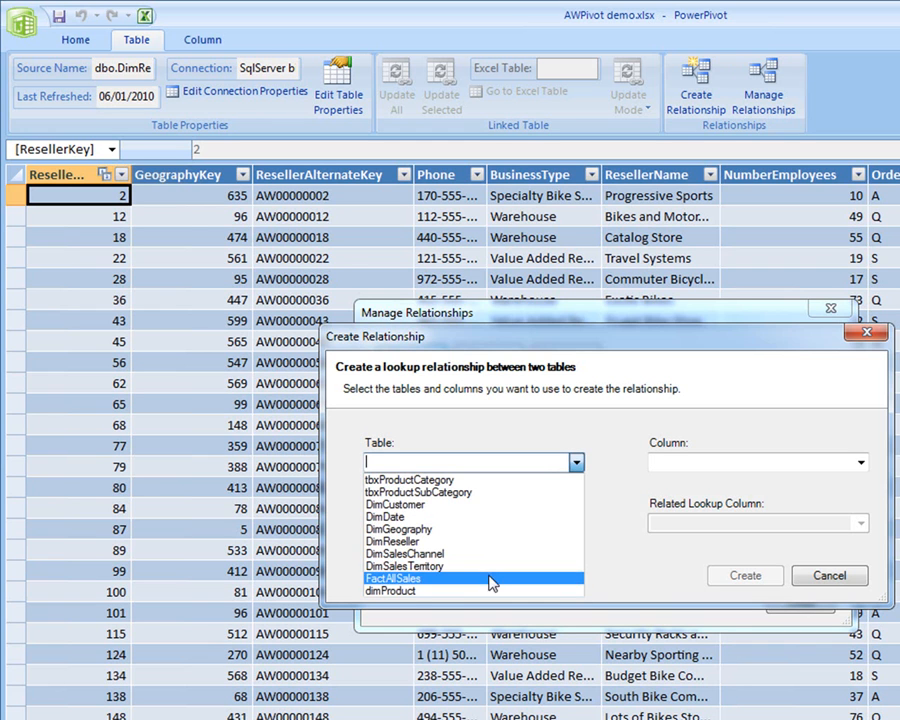
{"action": "left_click", "coordinate": [488, 579]}
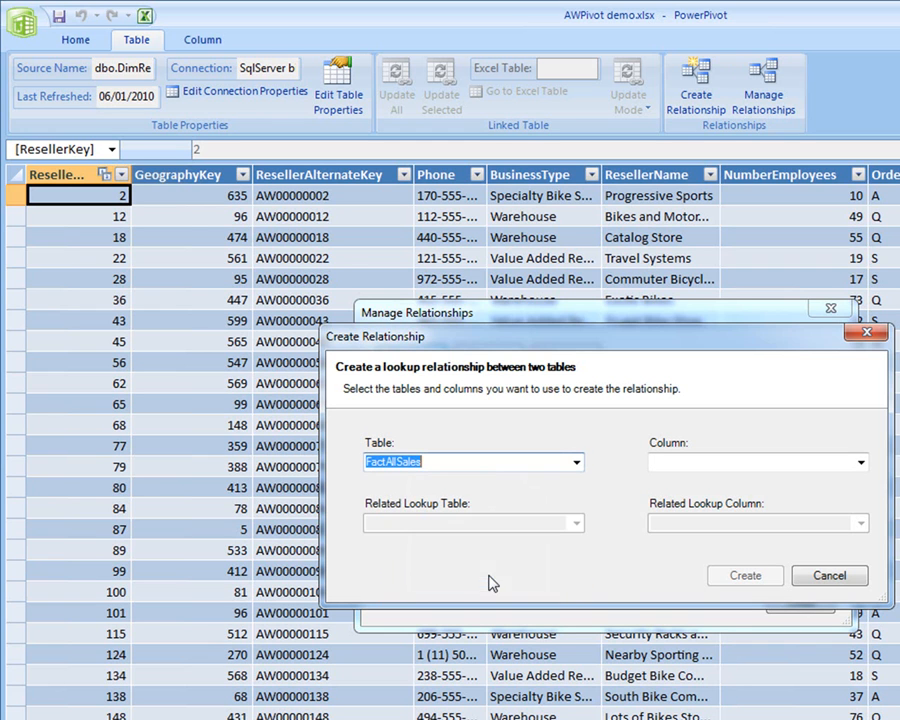
{"action": "left_click", "coordinate": [861, 462]}
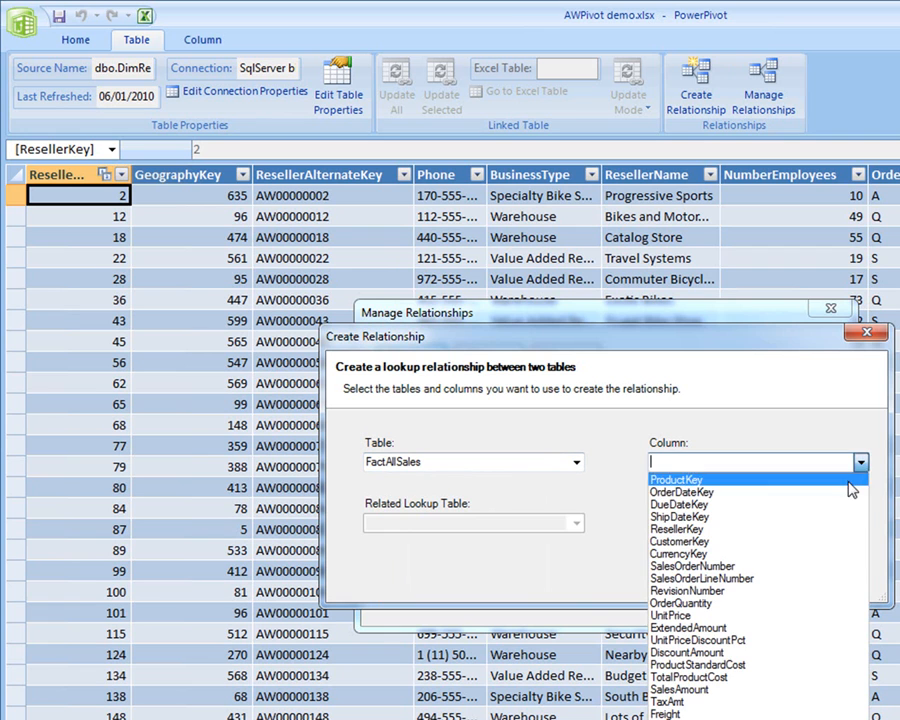
{"action": "left_click", "coordinate": [850, 482]}
{"action": "left_click", "coordinate": [577, 524]}
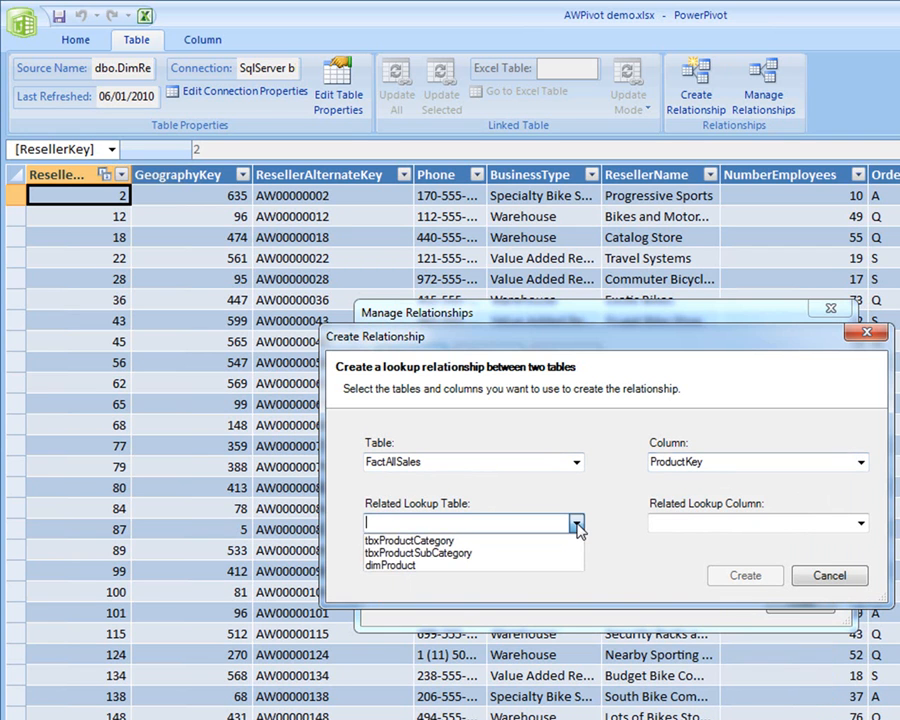
{"action": "left_click", "coordinate": [557, 566]}
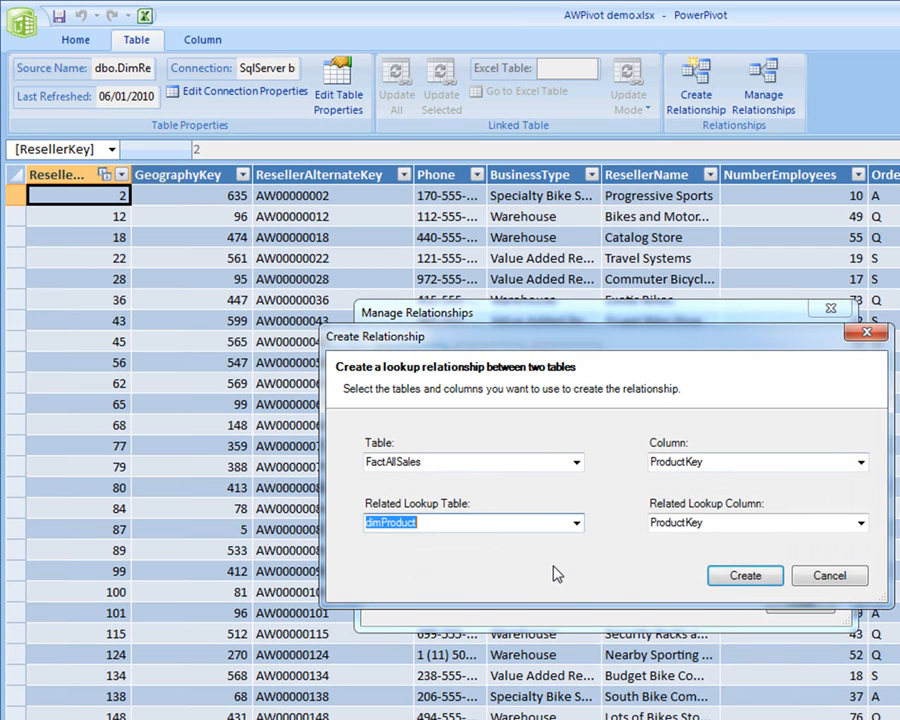
{"action": "left_click", "coordinate": [737, 578]}
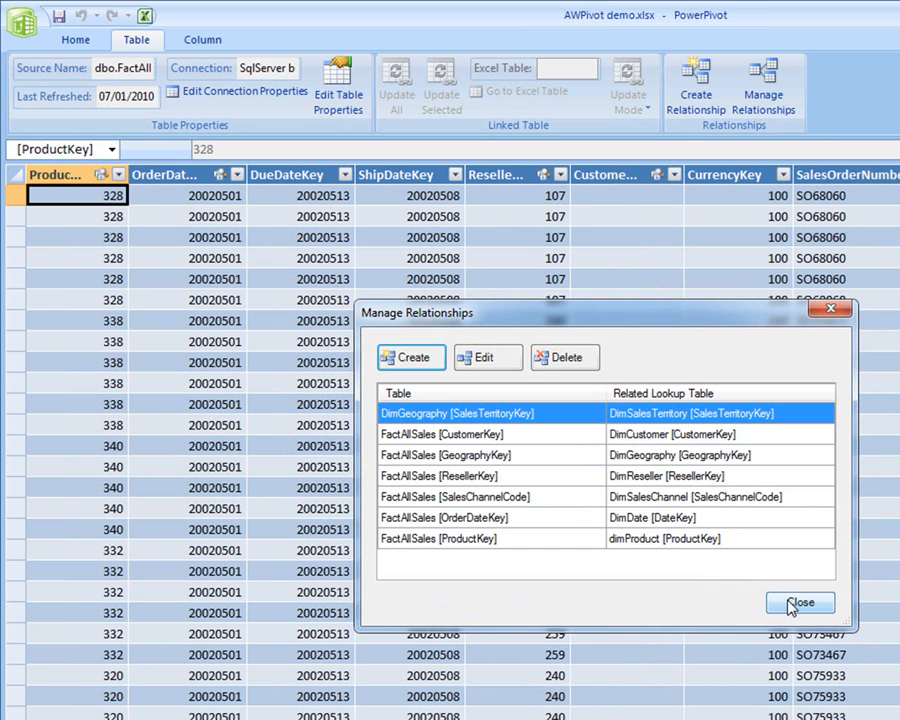
{"action": "left_click", "coordinate": [797, 602]}
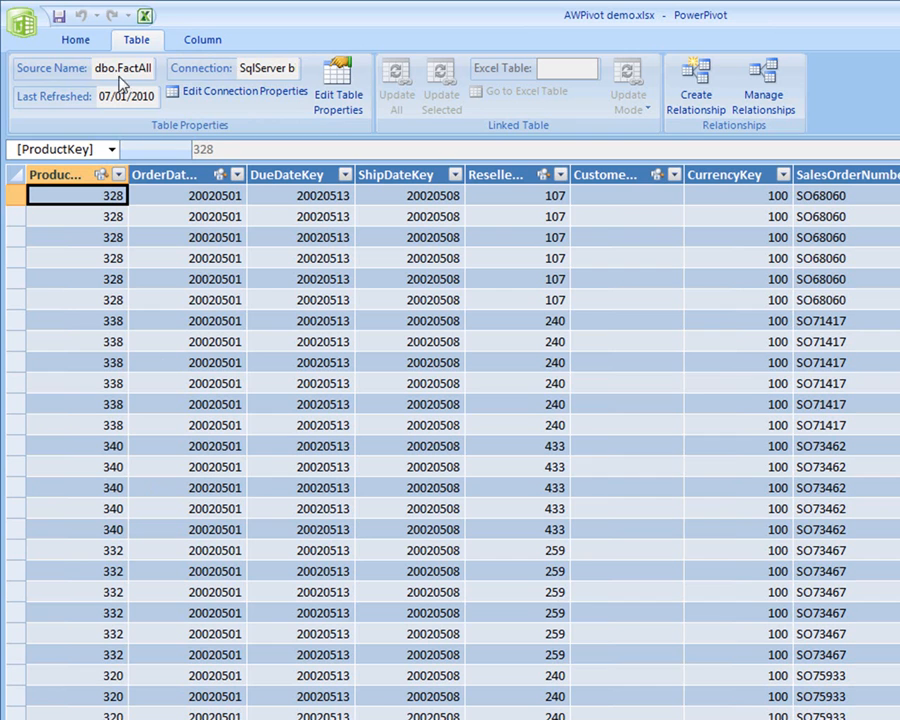
Rename the EnglishProductCategoryName column in the tbxProductCategory table to ProductCategory.
{"action": "left_click", "coordinate": [195, 50]}
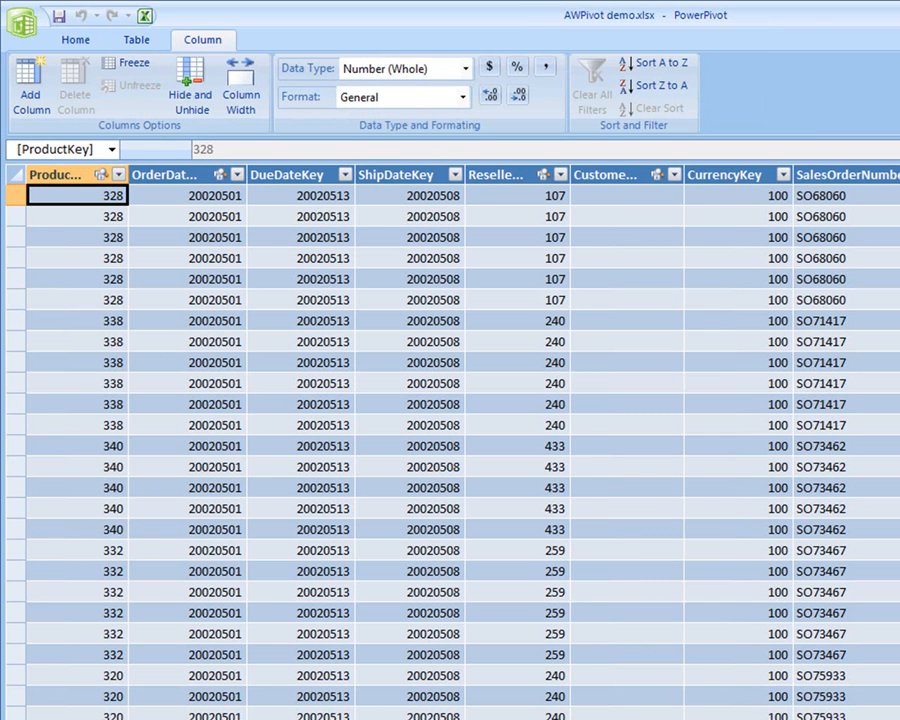
{"action": "left_click", "coordinate": [208, 718]}
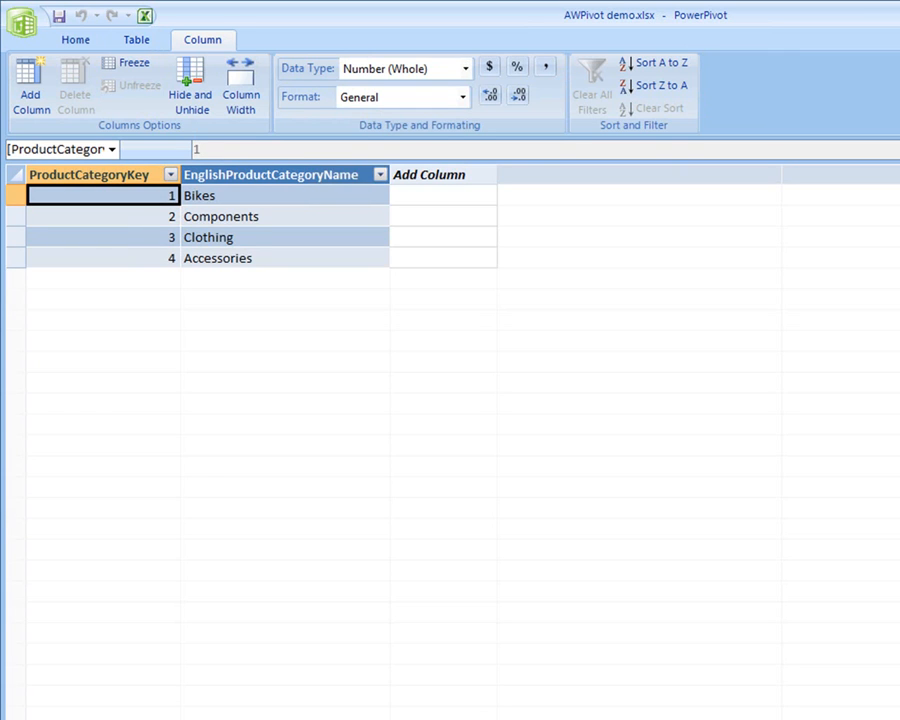
{"action": "left_click", "coordinate": [295, 177]}
{"action": "right_click", "coordinate": [295, 181]}
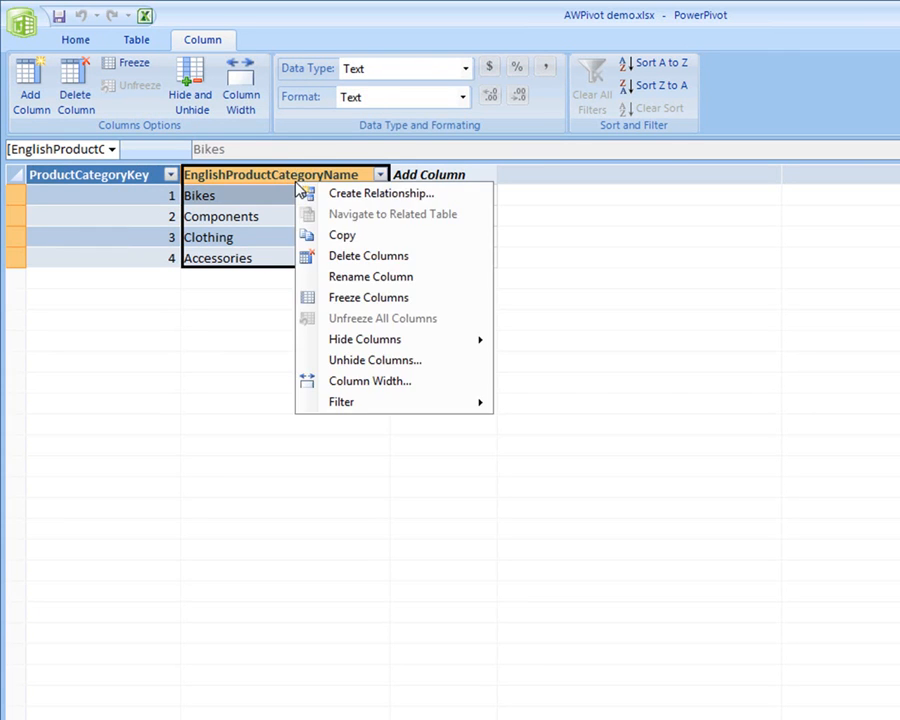
{"action": "left_click", "coordinate": [326, 277]}
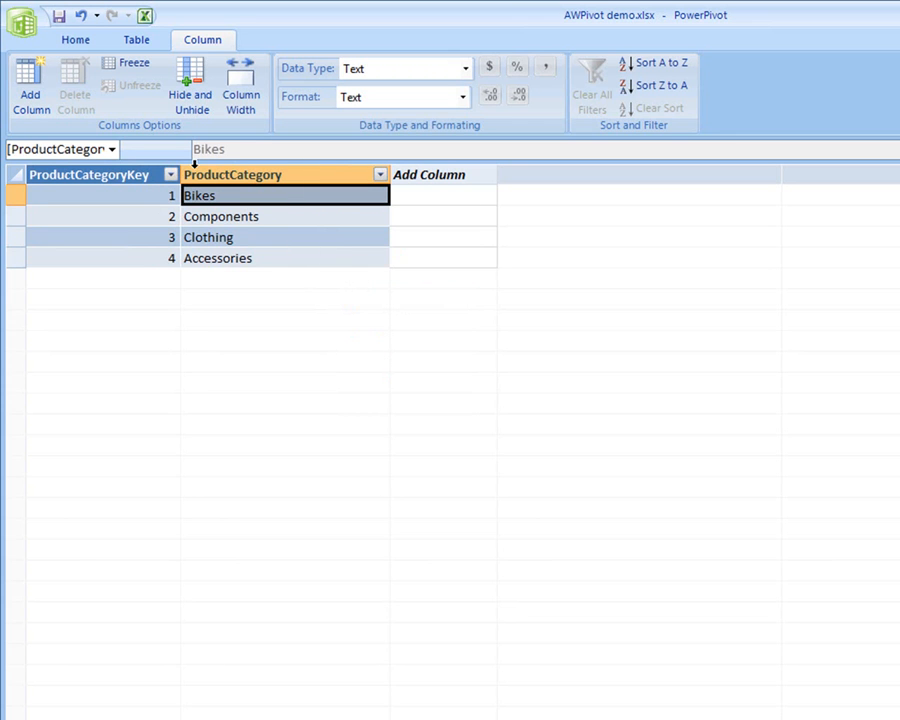
Hide the FactAllSales columns from ProductKey through CurrencyKey from the Pivot Table only.
{"action": "left_click", "coordinate": [160, 718]}
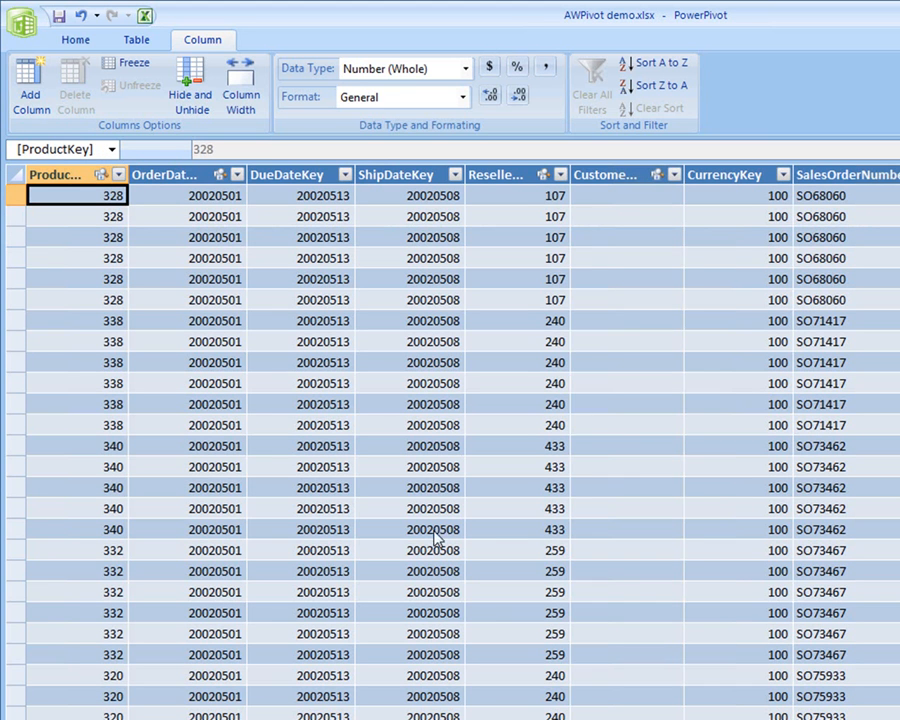
{"action": "mouse_move", "coordinate": [85, 175]}
{"action": "left_click", "coordinate": [760, 174]}
{"action": "left_click", "coordinate": [88, 168], "text": "shift"}
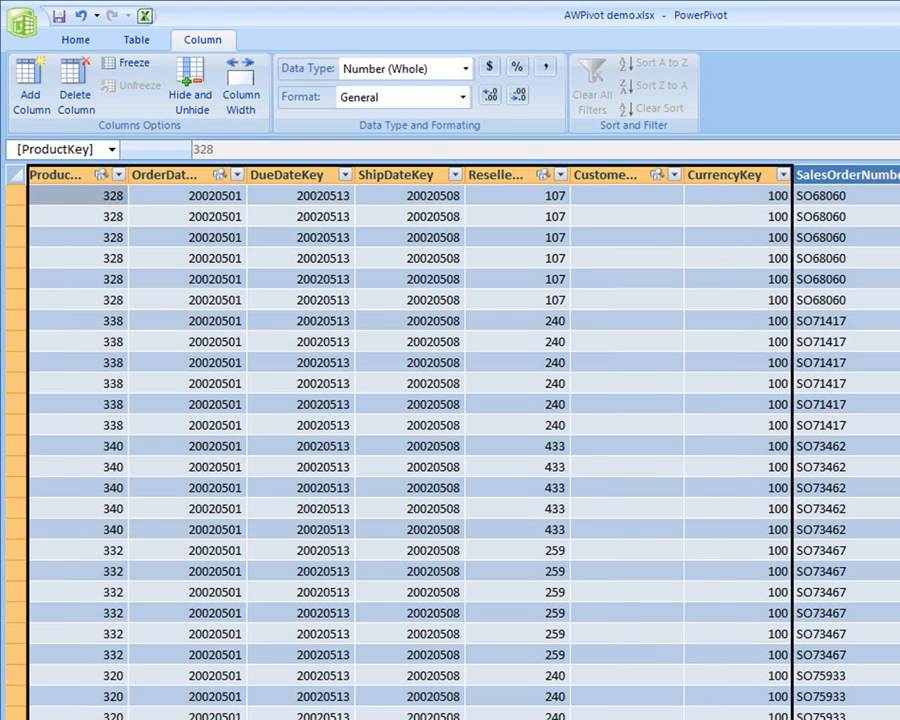
{"action": "scroll", "coordinate": [460, 440], "scroll_direction": "right", "scroll_amount": 1}
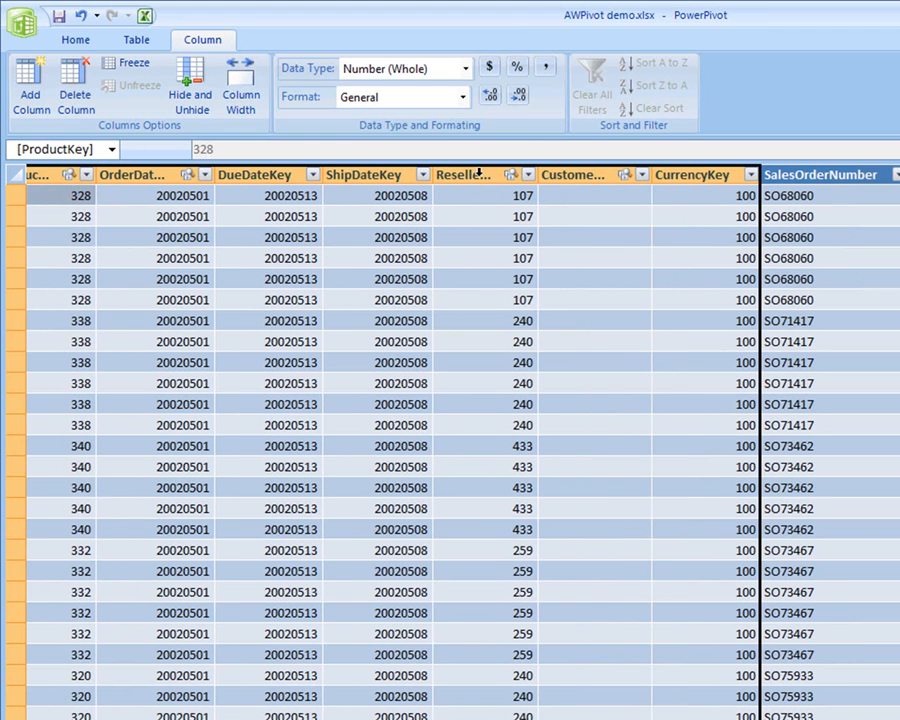
{"action": "right_click", "coordinate": [479, 177]}
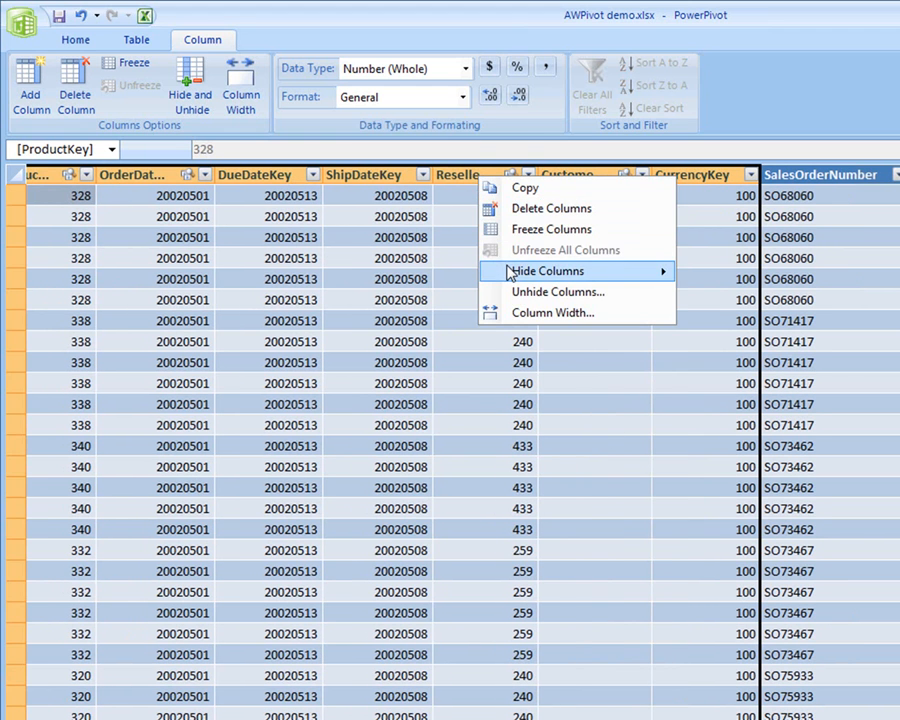
{"action": "mouse_move", "coordinate": [510, 274]}
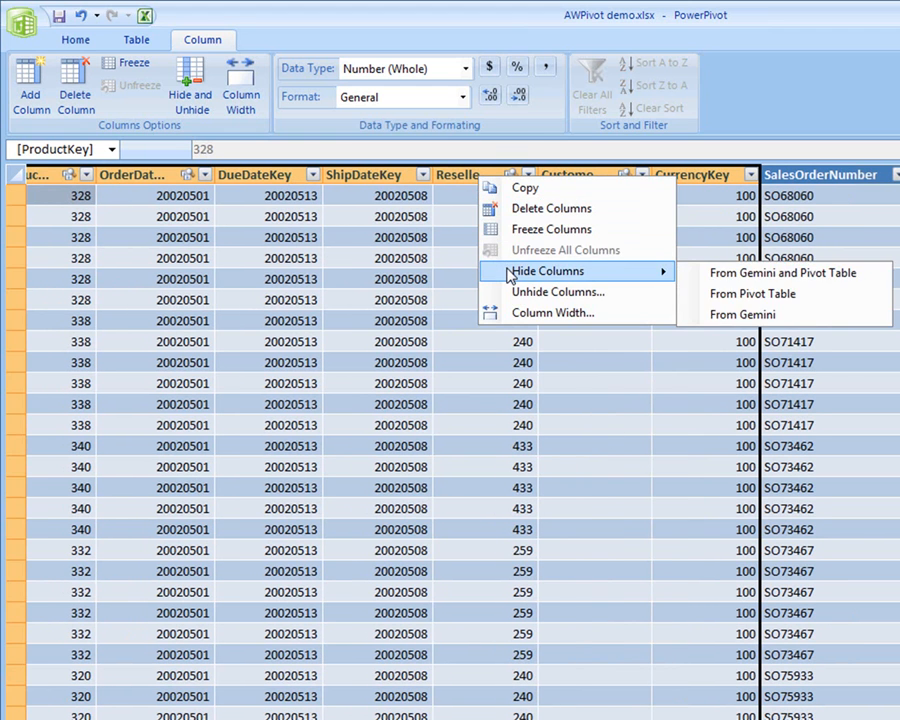
{"action": "left_click", "coordinate": [718, 295]}
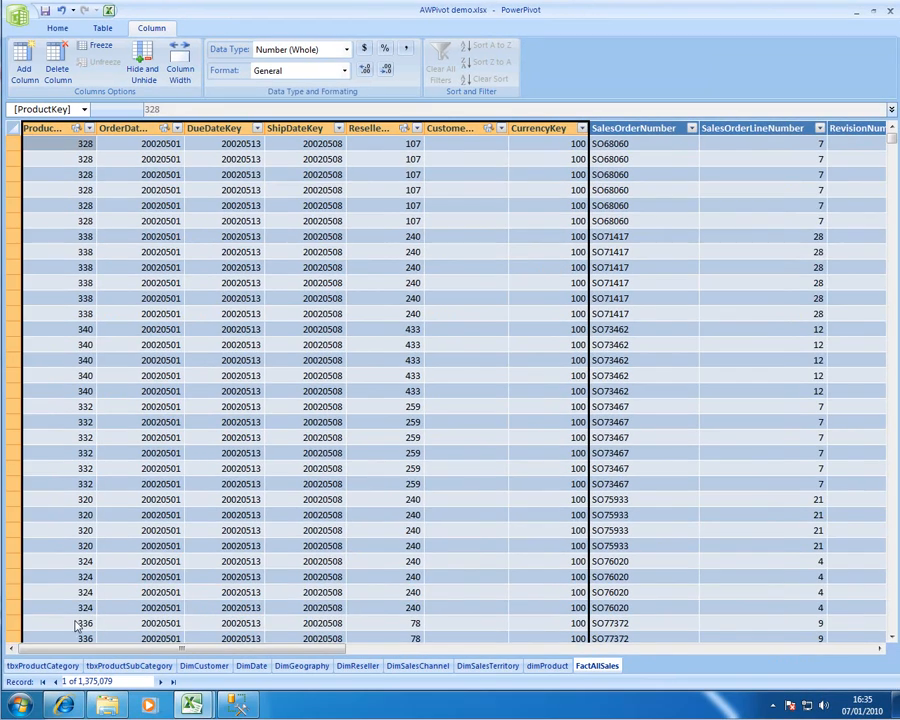
Set the format of the ExtendedAmount column in FactAllSales to Accounting.
{"action": "left_click_drag", "start_coordinate": [190, 647], "coordinate": [403, 668]}
{"action": "left_click", "coordinate": [557, 128]}
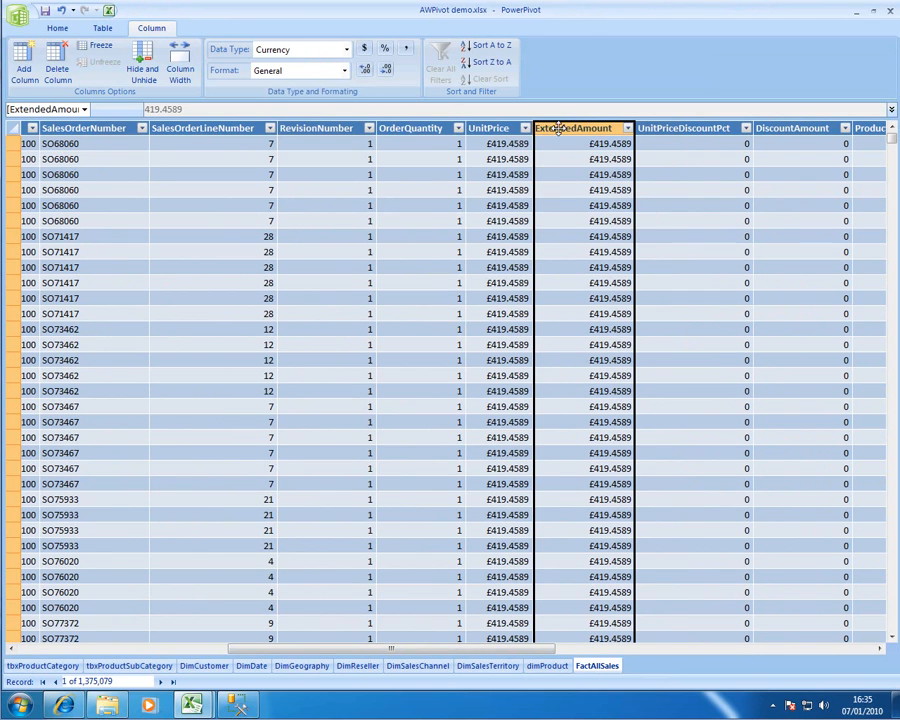
{"action": "left_click", "coordinate": [344, 71]}
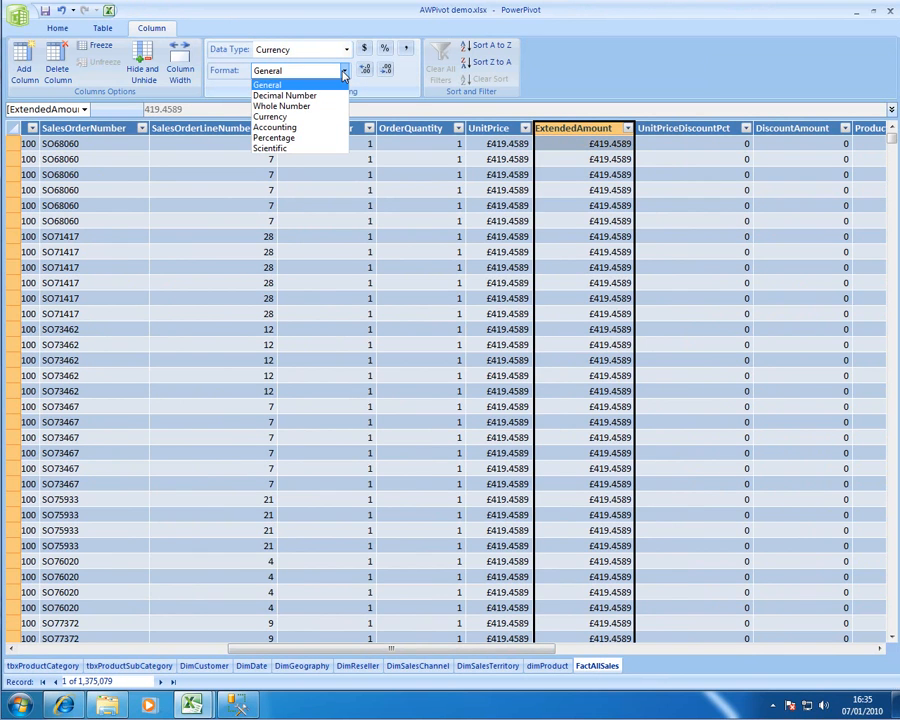
{"action": "left_click", "coordinate": [312, 128]}
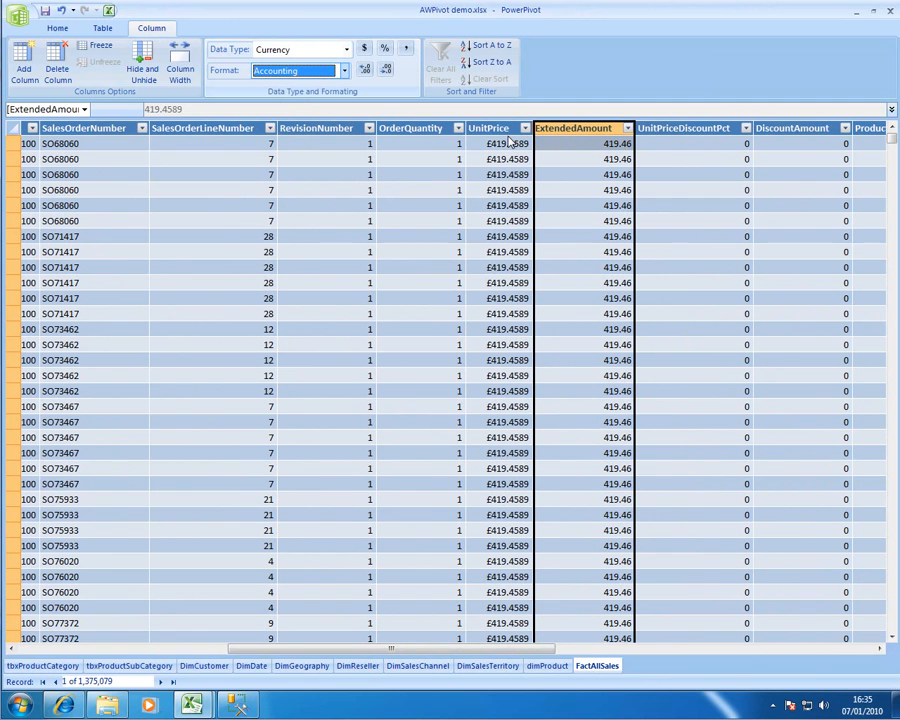
{"action": "left_click_drag", "start_coordinate": [455, 651], "coordinate": [812, 649]}
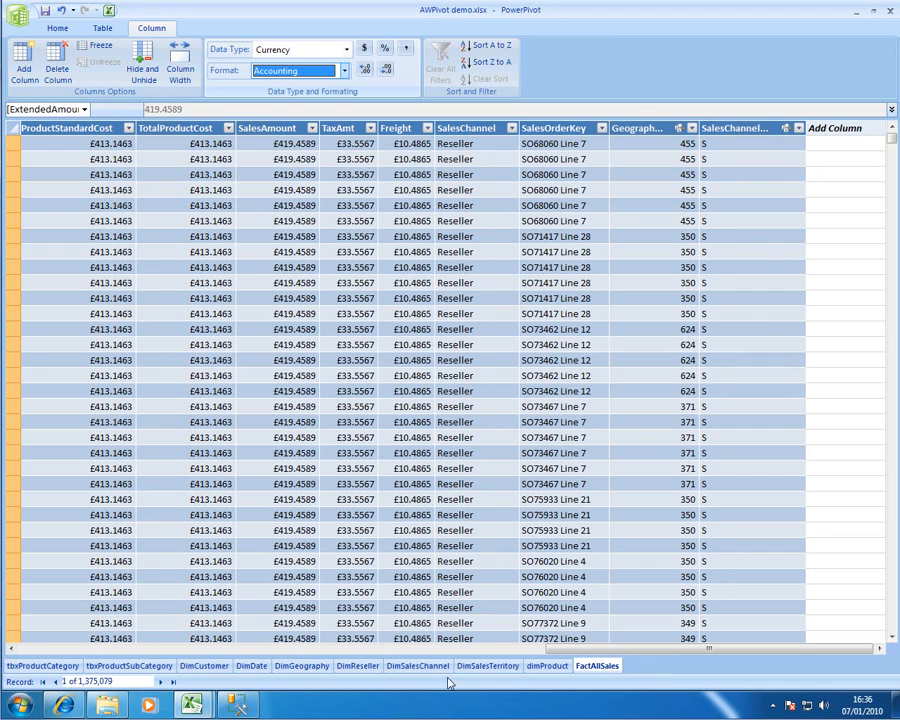
Examine the ListPrice column in the dimProduct table.
{"action": "left_click", "coordinate": [548, 666]}
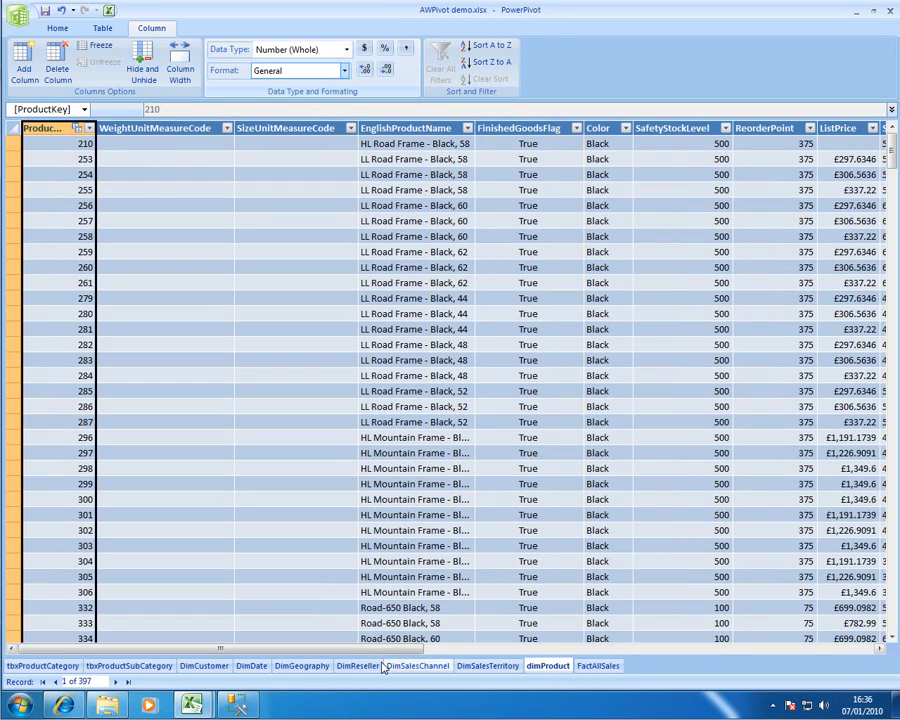
{"action": "left_click_drag", "start_coordinate": [378, 646], "coordinate": [546, 645]}
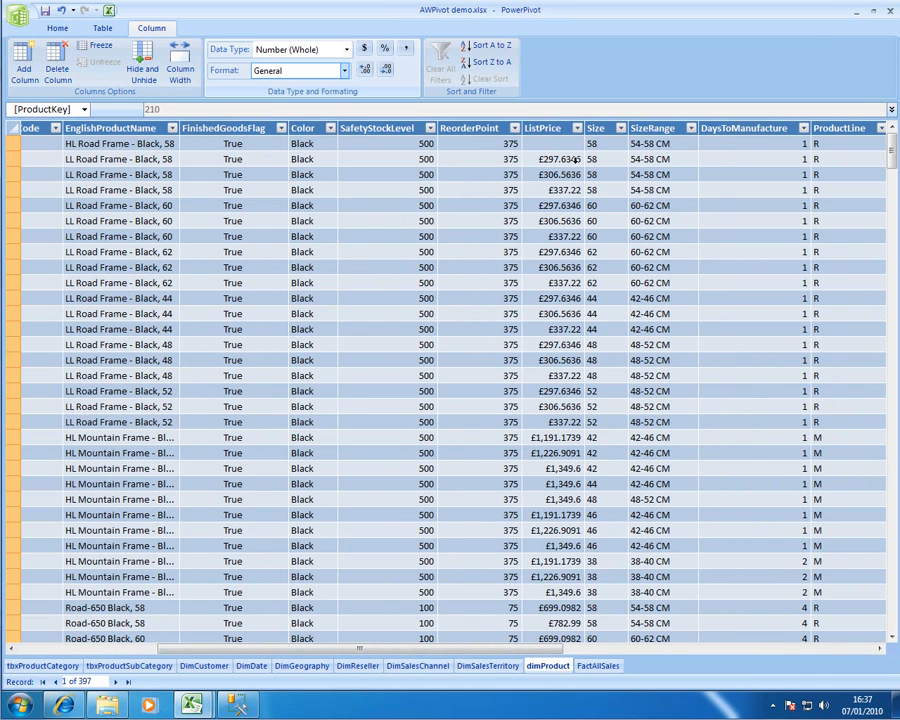
{"action": "left_click", "coordinate": [570, 160]}
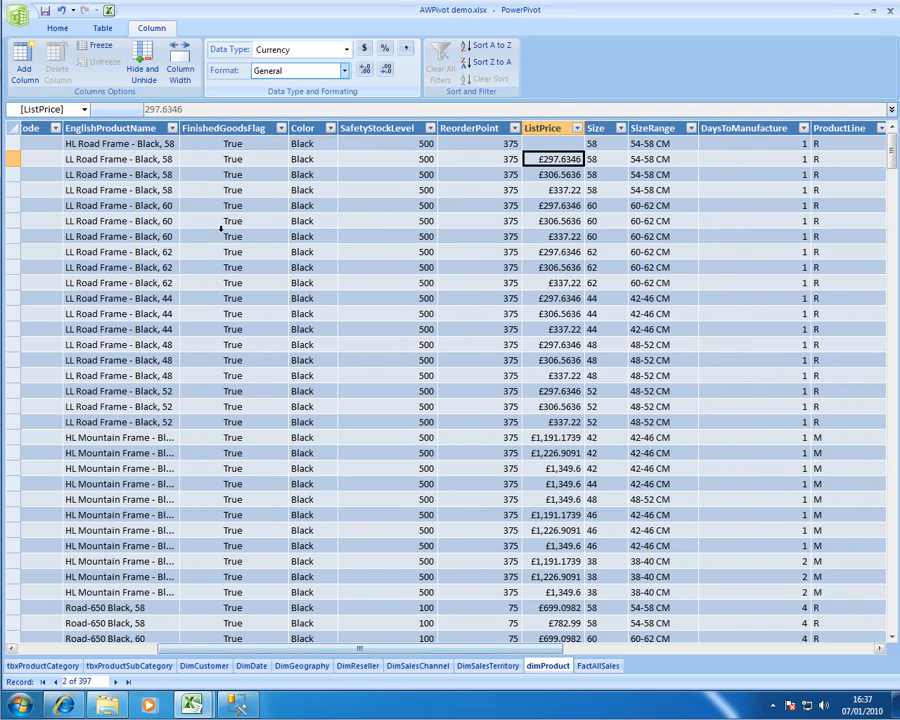
Start a calculated column in FactAllSales with the formula =RELATED('dimProduct'[ListPrice]).
{"action": "left_click", "coordinate": [598, 667]}
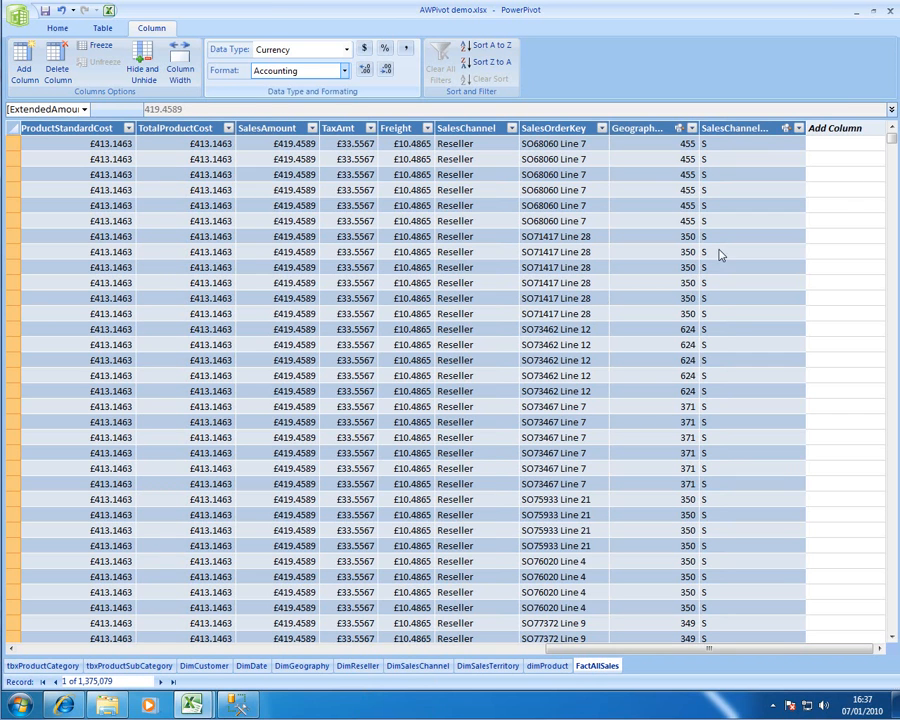
{"action": "left_click", "coordinate": [845, 145]}
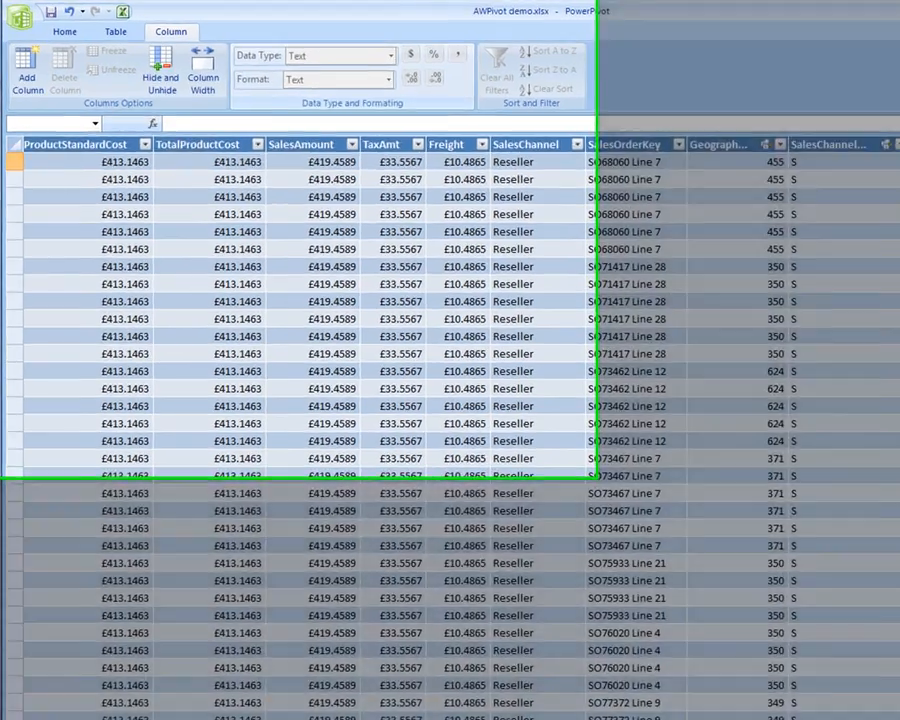
{"action": "type", "text": "="}
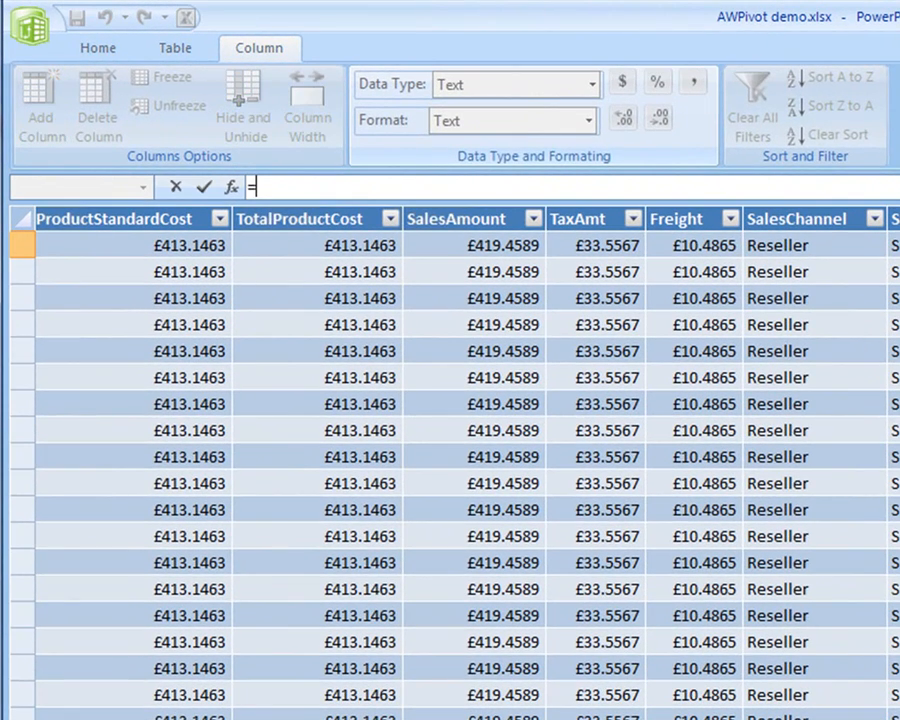
{"action": "type", "text": "r"}
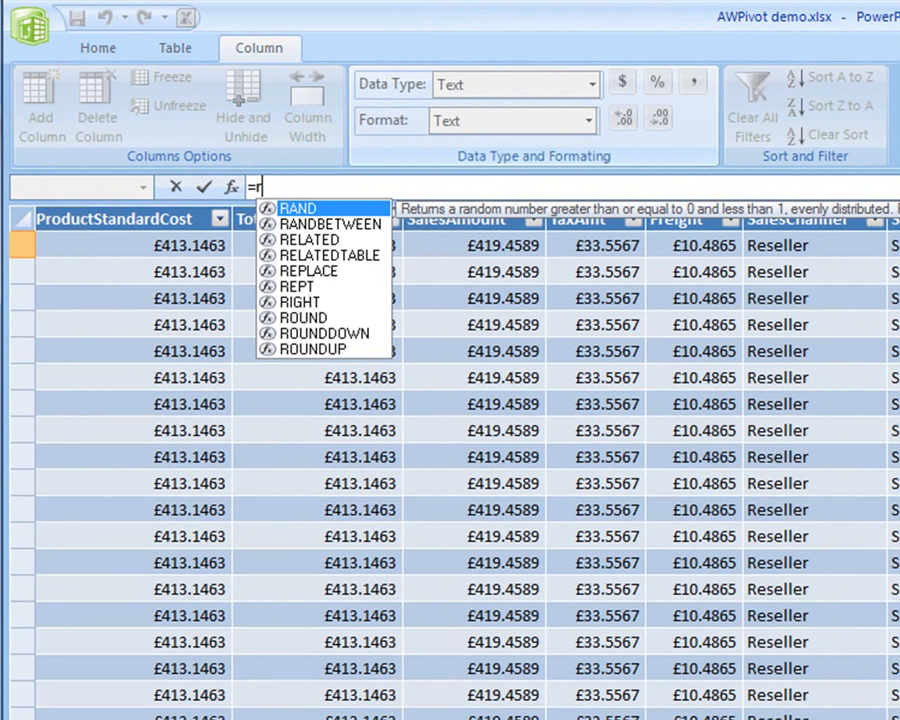
{"action": "type", "text": "e"}
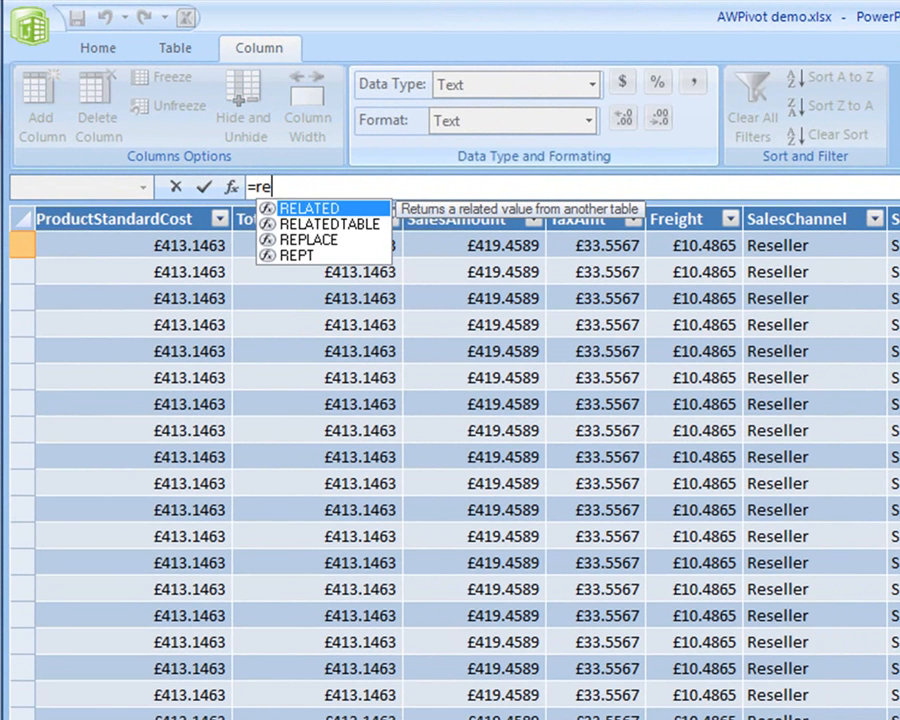
{"action": "double_click", "coordinate": [298, 210]}
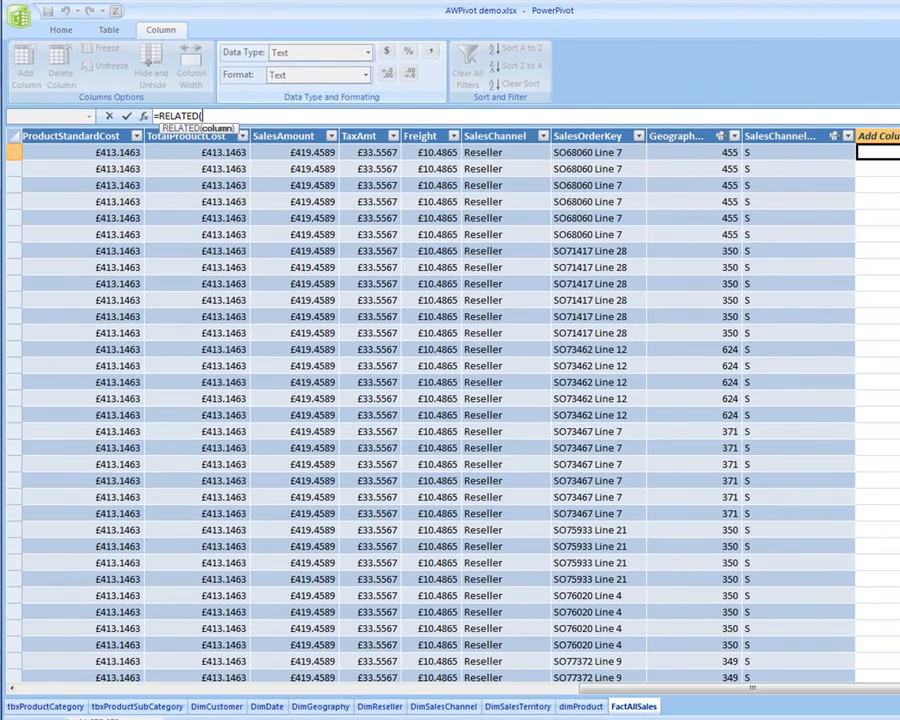
{"action": "left_click", "coordinate": [578, 707]}
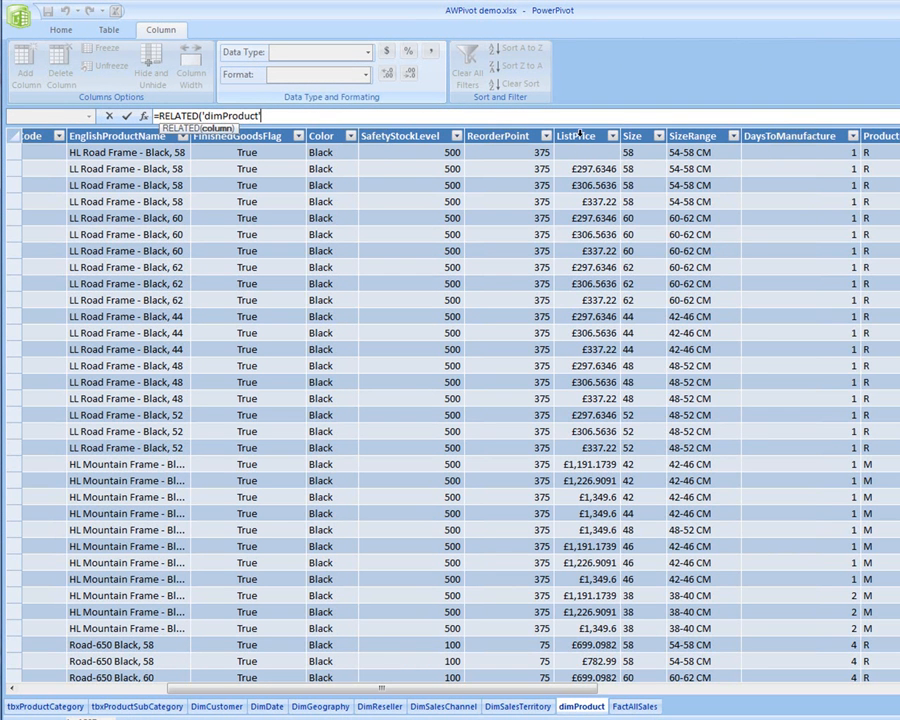
{"action": "left_click", "coordinate": [581, 136]}
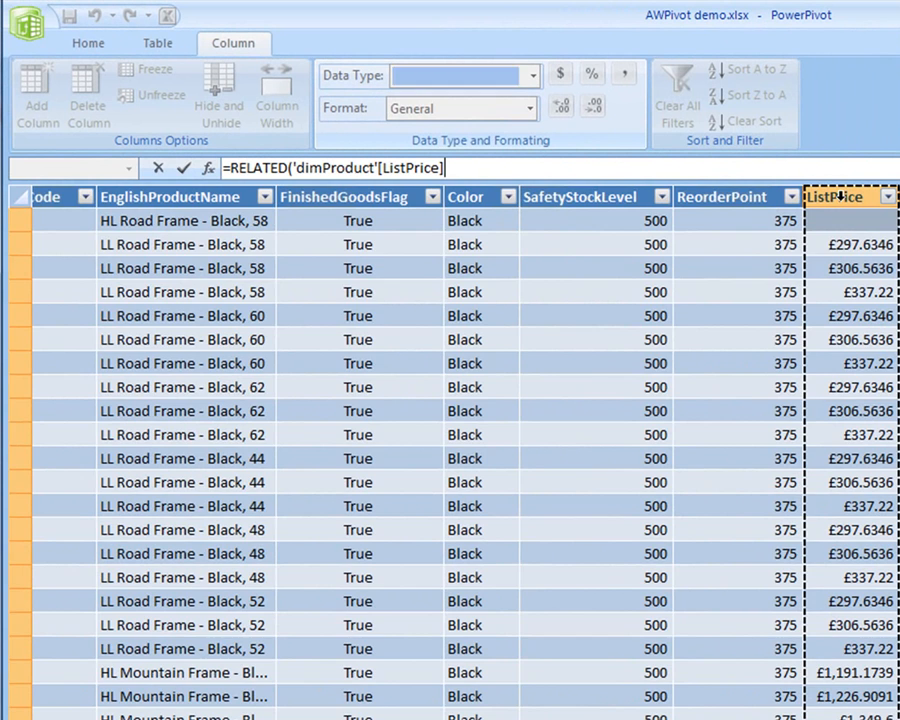
{"action": "type", "text": ")"}
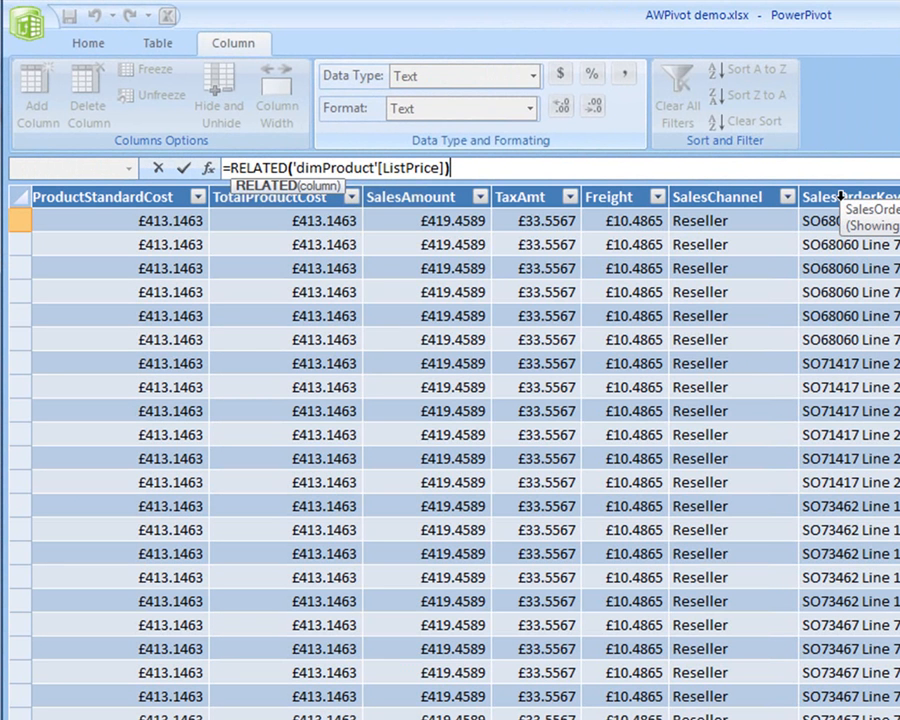
Multiply the related list price in the formula by the OrderQuantity column of FactAllSales.
{"action": "type", "text": "*"}
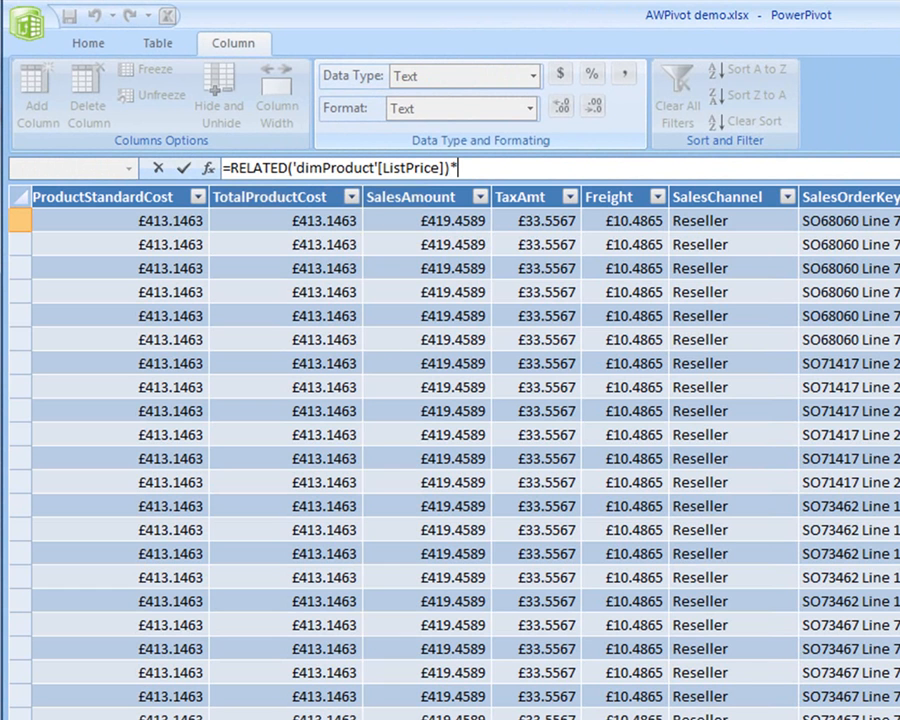
{"action": "scroll", "coordinate": [464, 456], "scroll_direction": "left", "scroll_amount": 10}
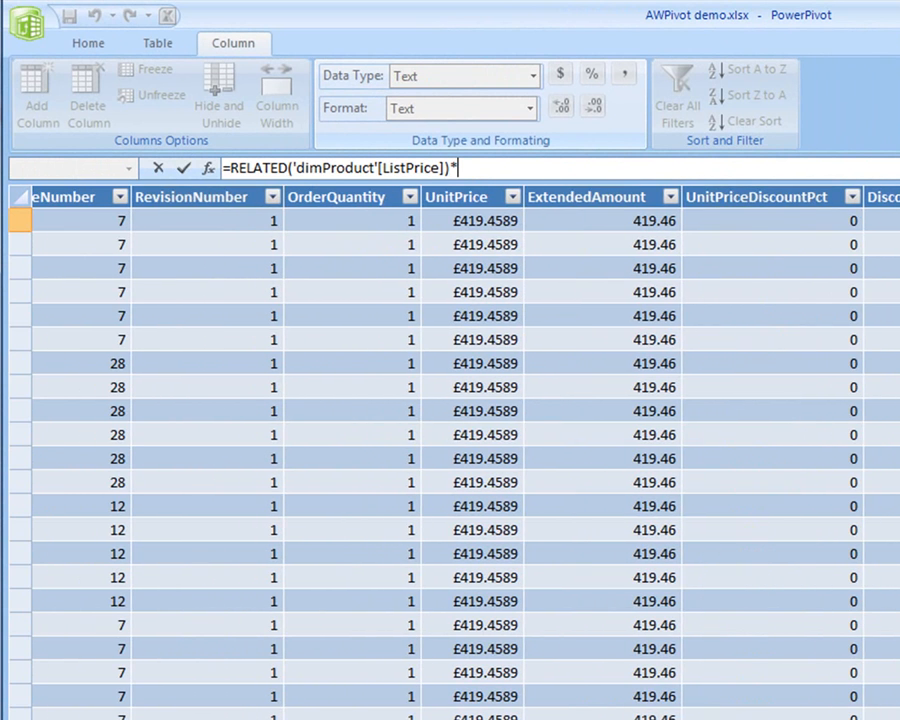
{"action": "left_click", "coordinate": [370, 225]}
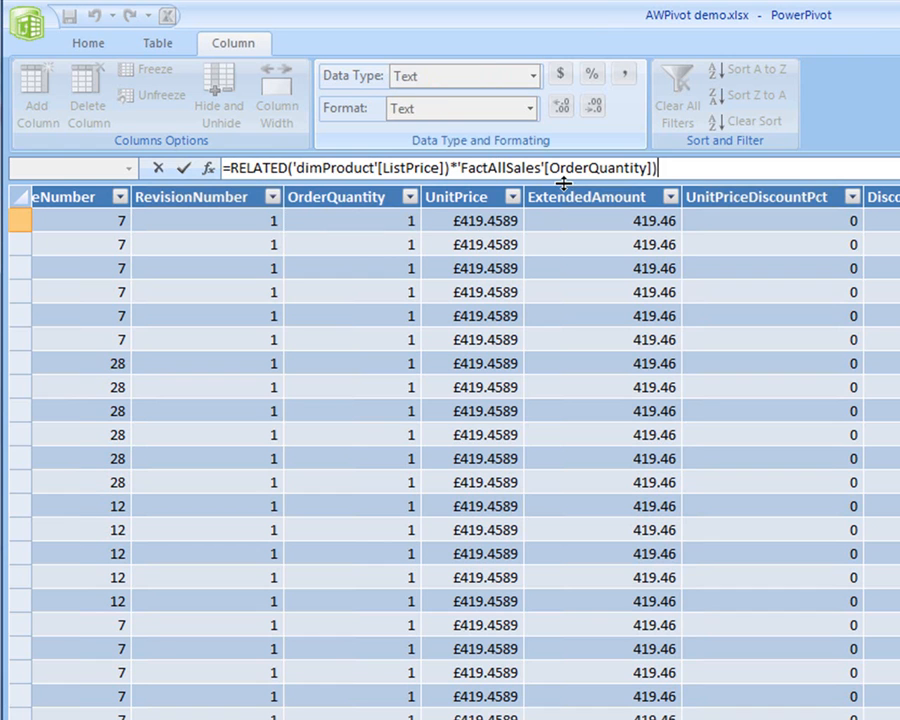
Enclose the list price times quantity product in parentheses, subtract 'FactAllSales'[ExtendedAmount] from it, and commit the formula.
{"action": "left_click", "coordinate": [227, 168]}
{"action": "type", "text": "("}
{"action": "left_click", "coordinate": [706, 164]}
{"action": "type", "text": ")-"}
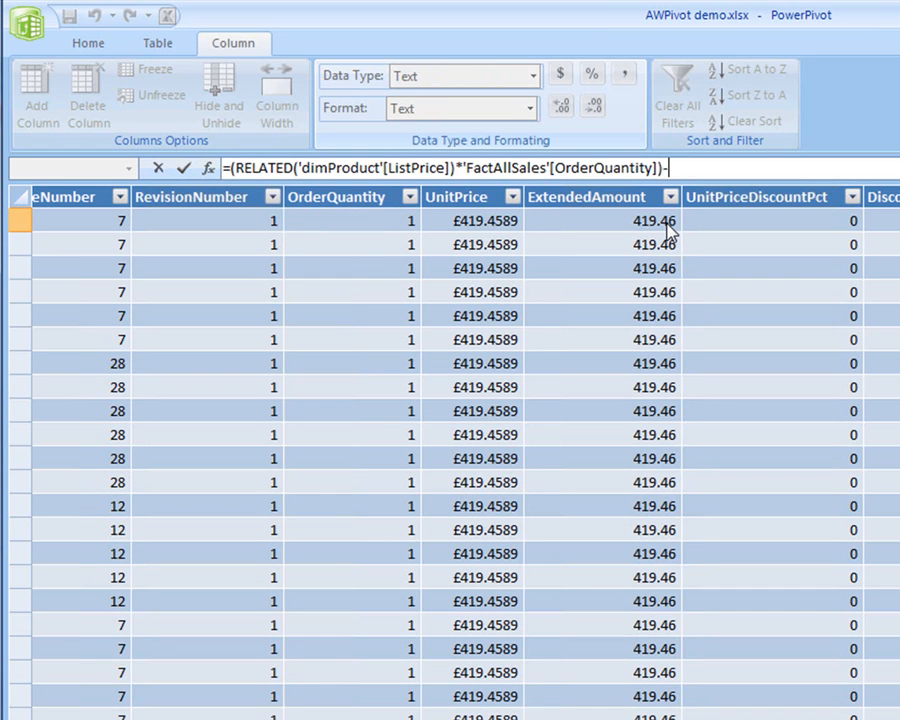
{"action": "left_click", "coordinate": [650, 228]}
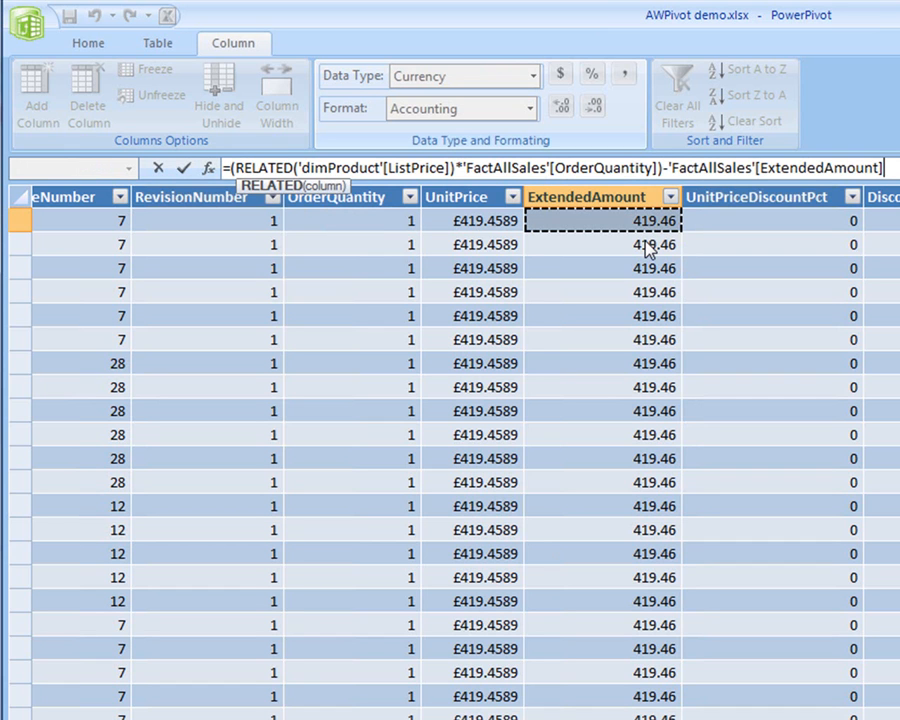
{"action": "key", "text": "Return"}
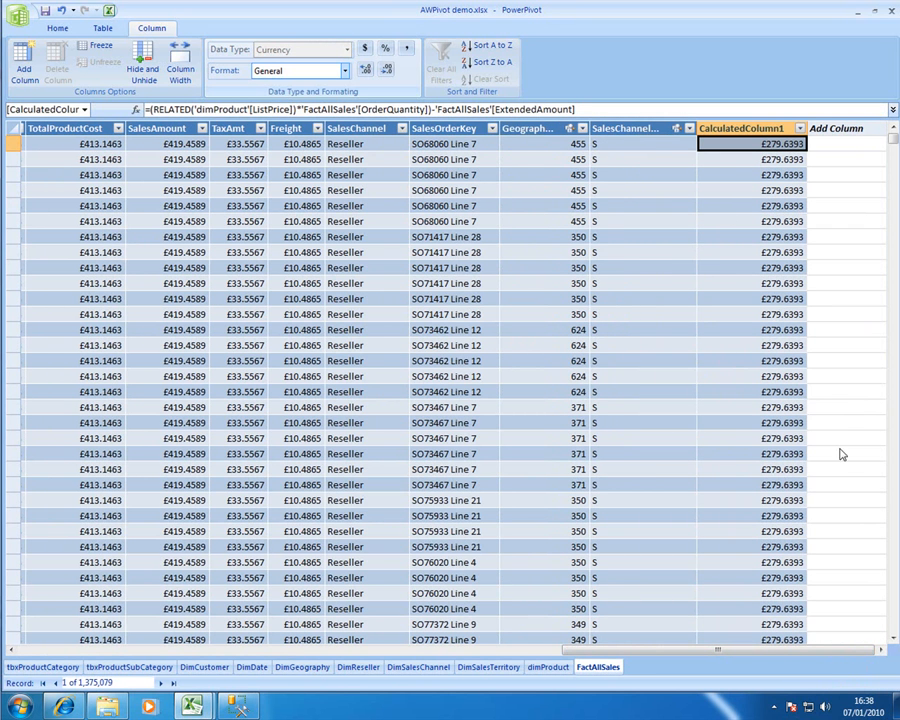
Check the calculated values down the FactAllSales rows and rename the new calculated column to ResellerProfit.
{"action": "left_click", "coordinate": [895, 556]}
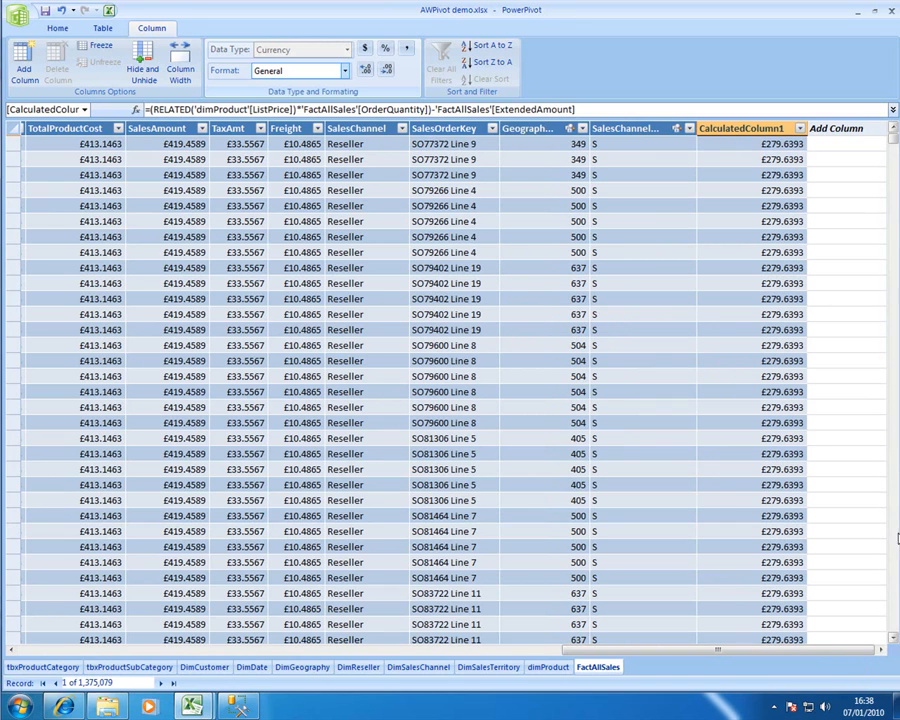
{"action": "left_click_drag", "start_coordinate": [896, 139], "coordinate": [895, 334]}
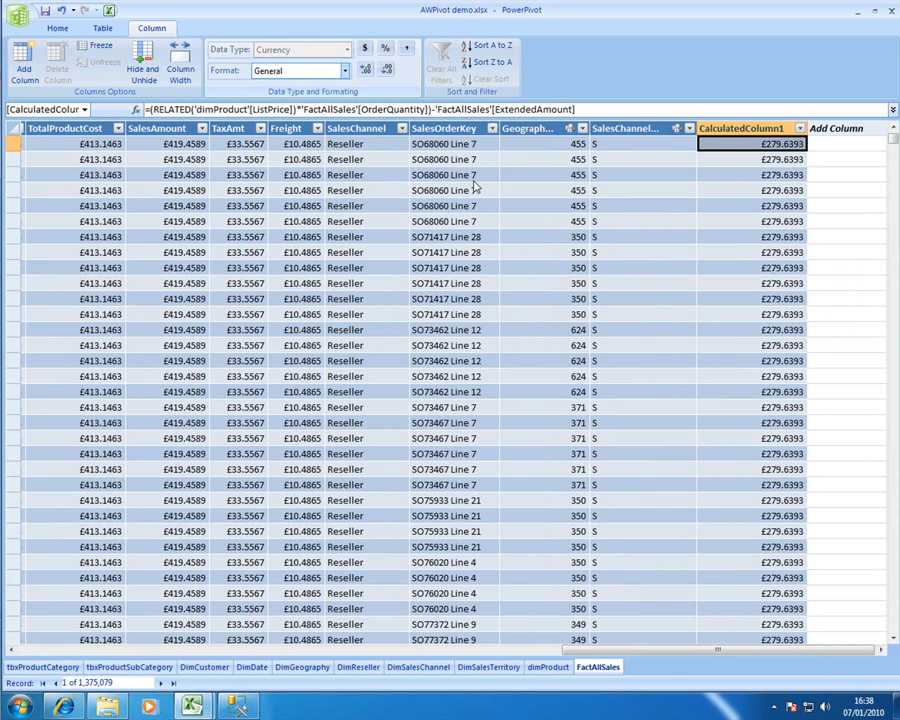
{"action": "left_click", "coordinate": [766, 127]}
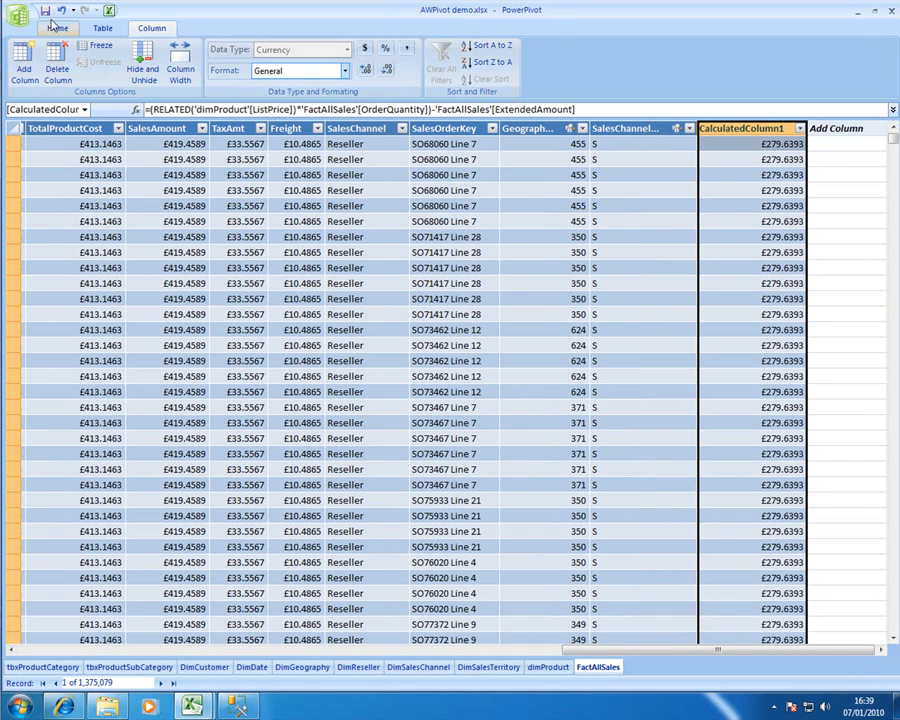
{"action": "right_click", "coordinate": [759, 130]}
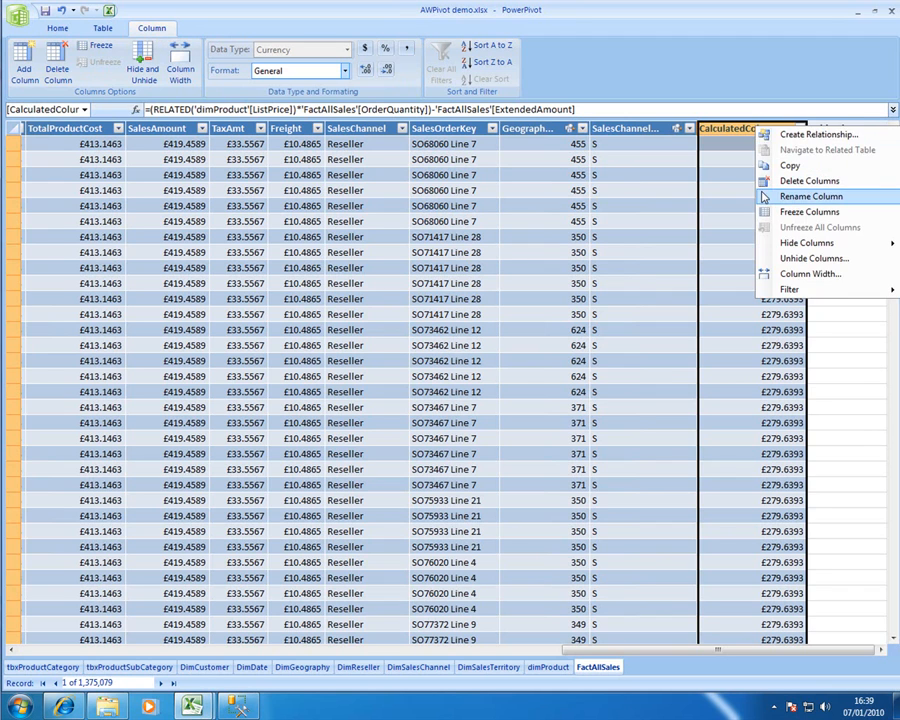
{"action": "left_click", "coordinate": [764, 197]}
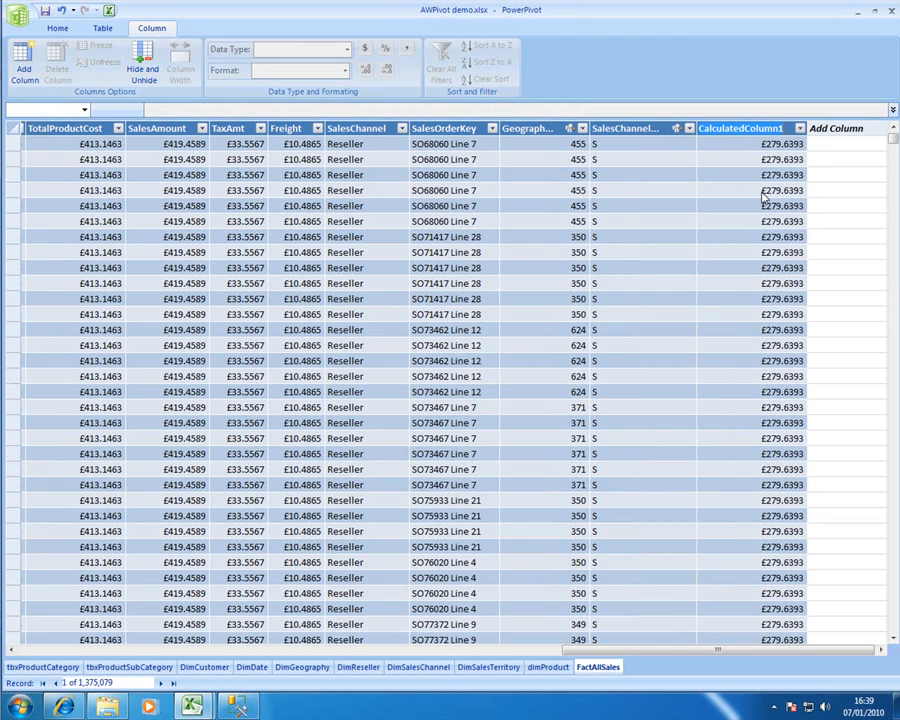
{"action": "type", "text": "Resell"}
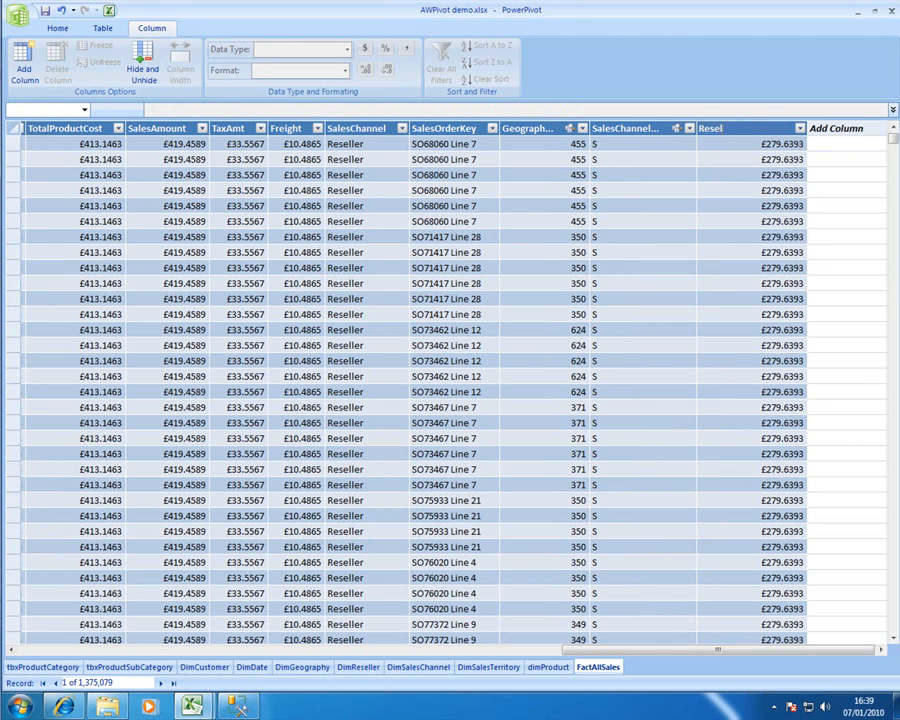
{"action": "type", "text": "erProfit"}
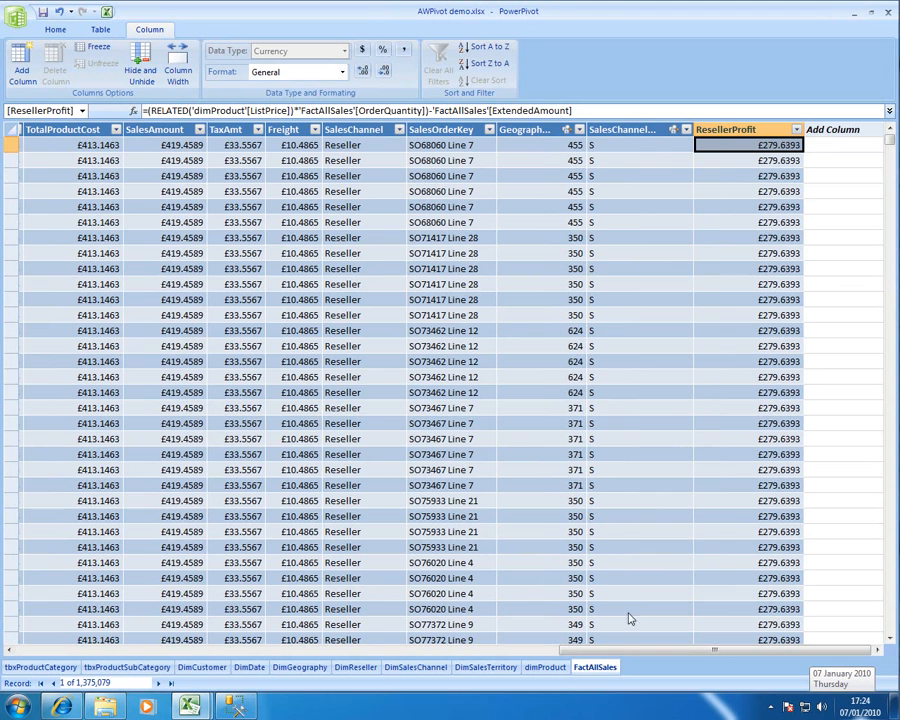
Open the table properties of FactAllSales for editing.
{"action": "left_click", "coordinate": [101, 30]}
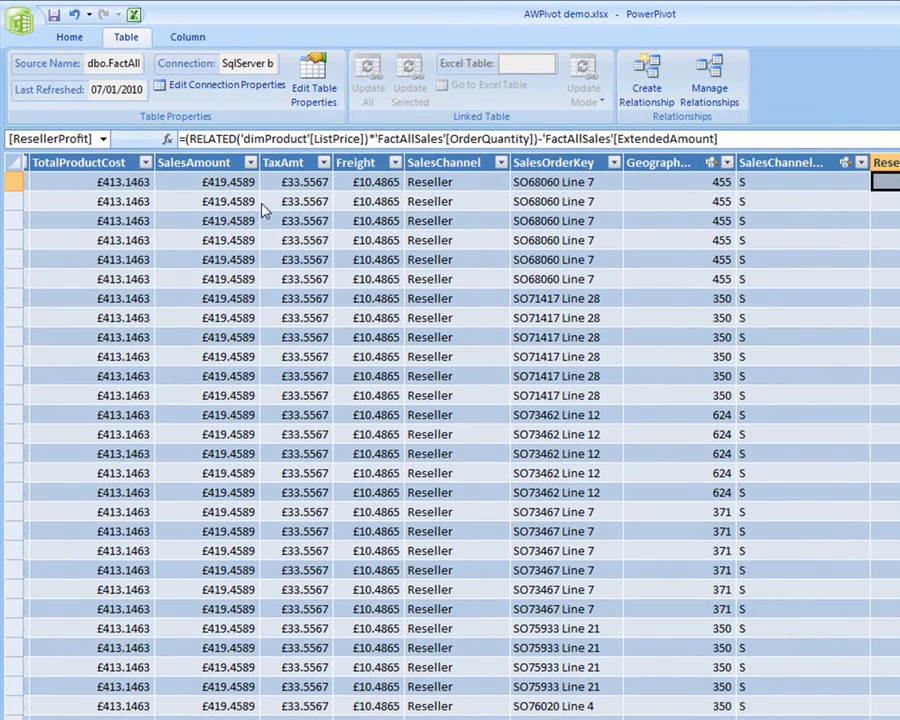
{"action": "left_click", "coordinate": [315, 104]}
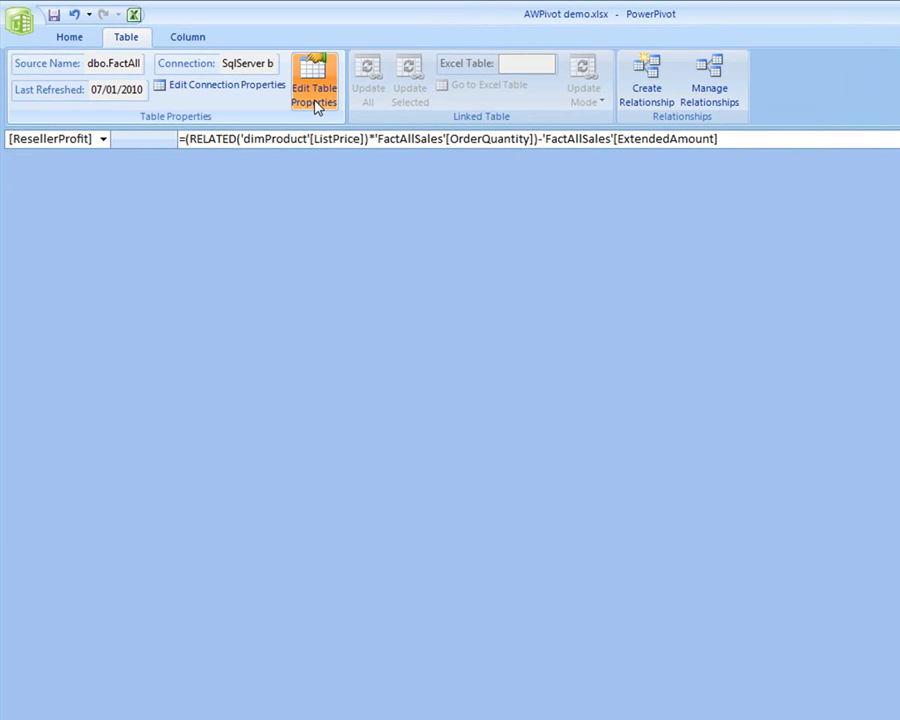